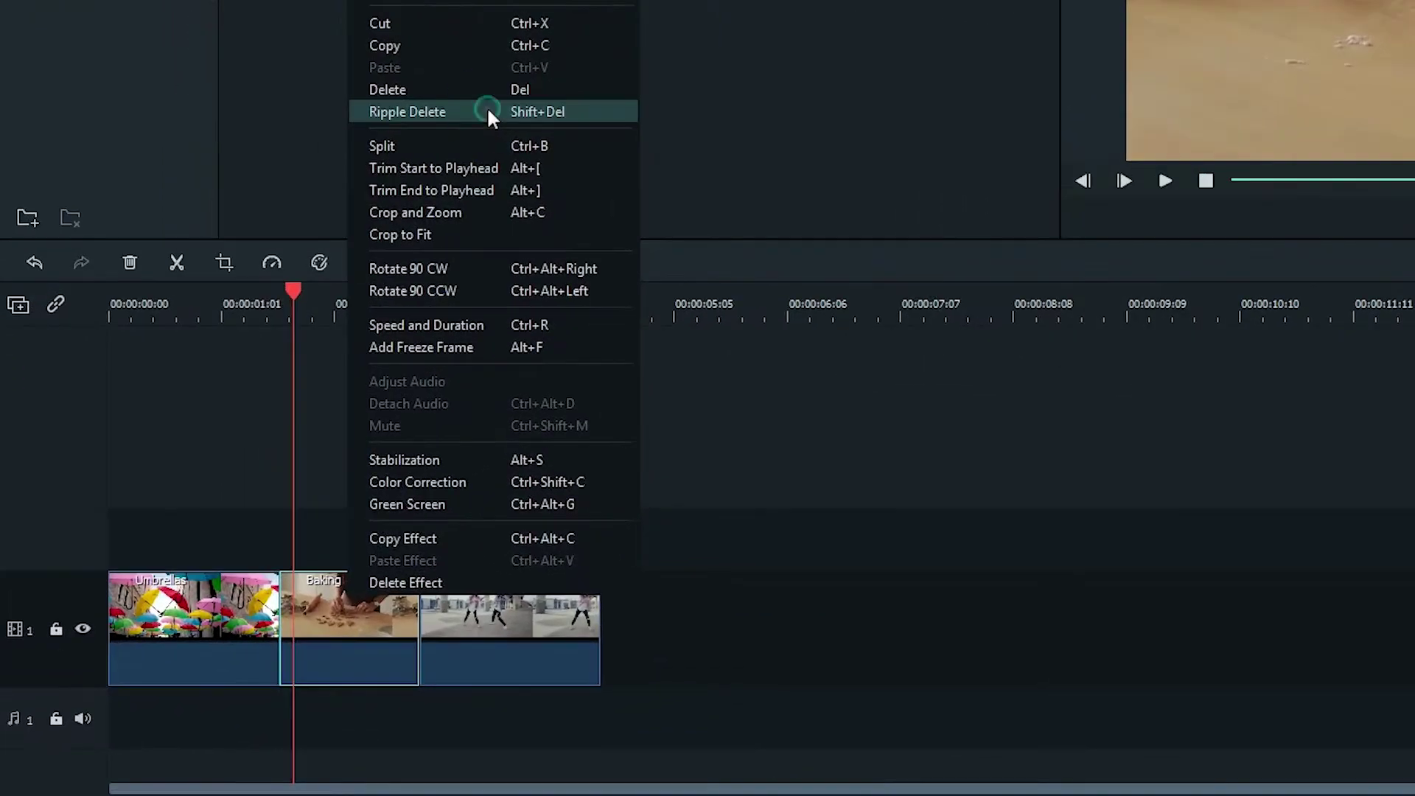
# Step: Ripple-delete the Baking clip from the context menu so Dance 02 moves up behind Umbrellas
pyautogui.click(326, 337)
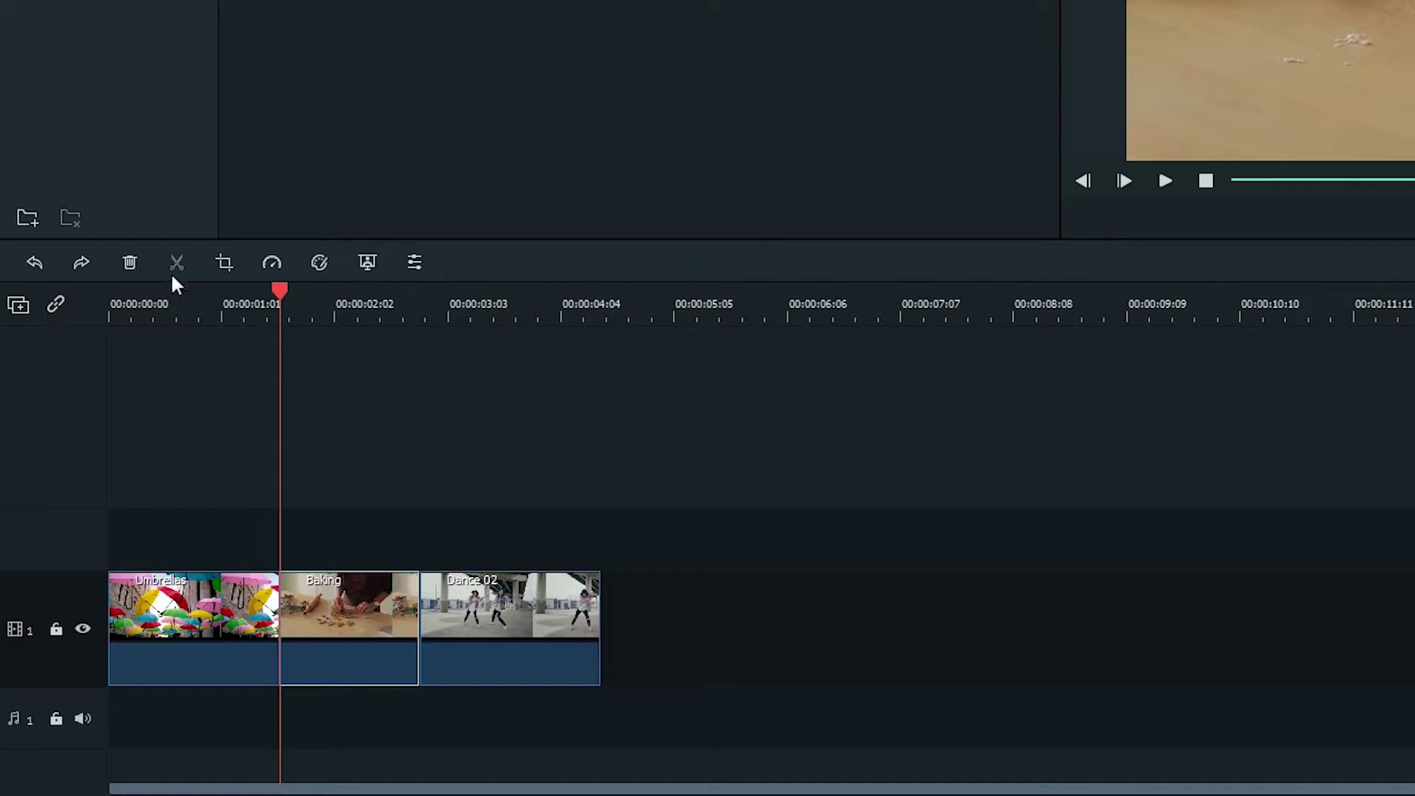
# Step: Delete and restore Baking, then turn off Auto Ripple, delete it leaving a gap, and re-enable it
pyautogui.click(131, 263)
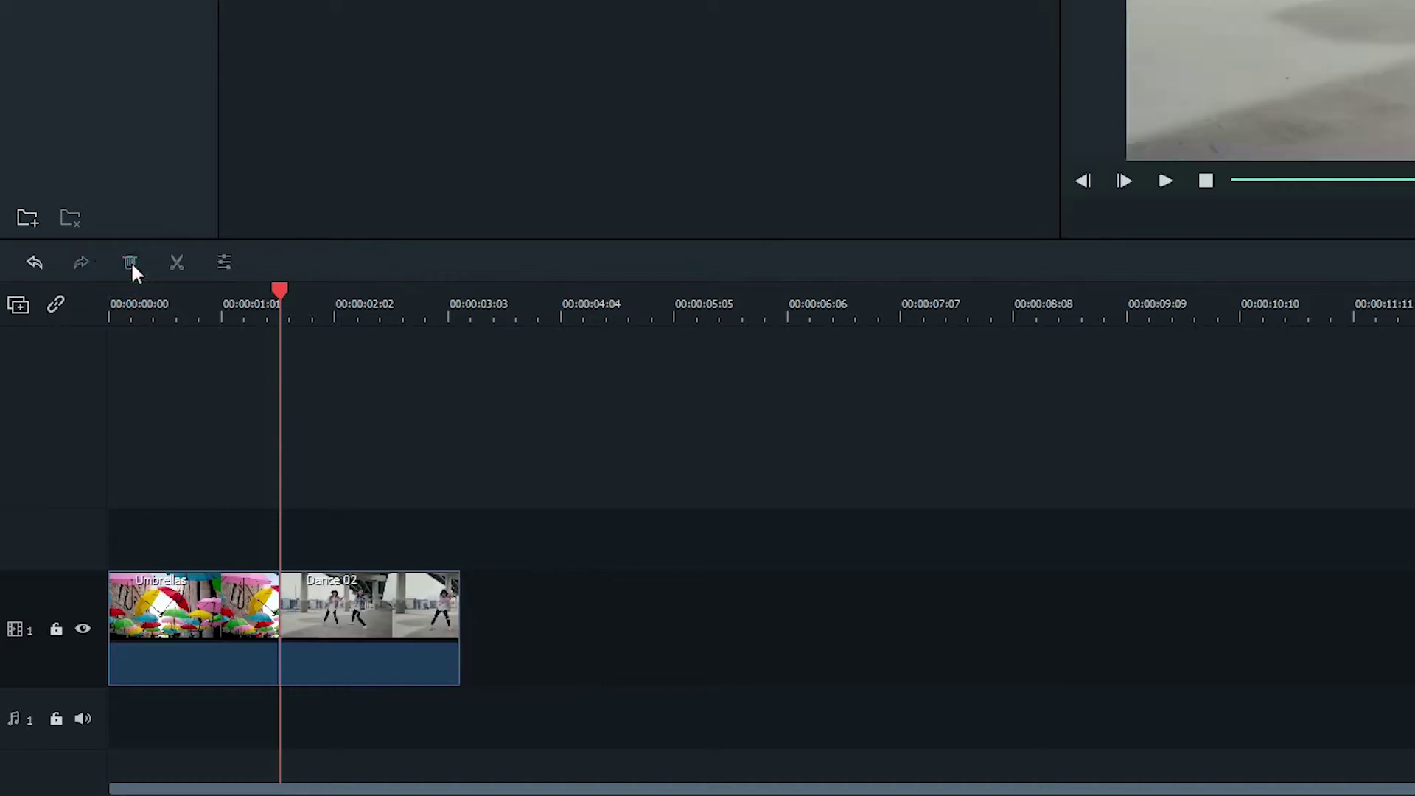
pyautogui.hotkey('ctrl', 'z')
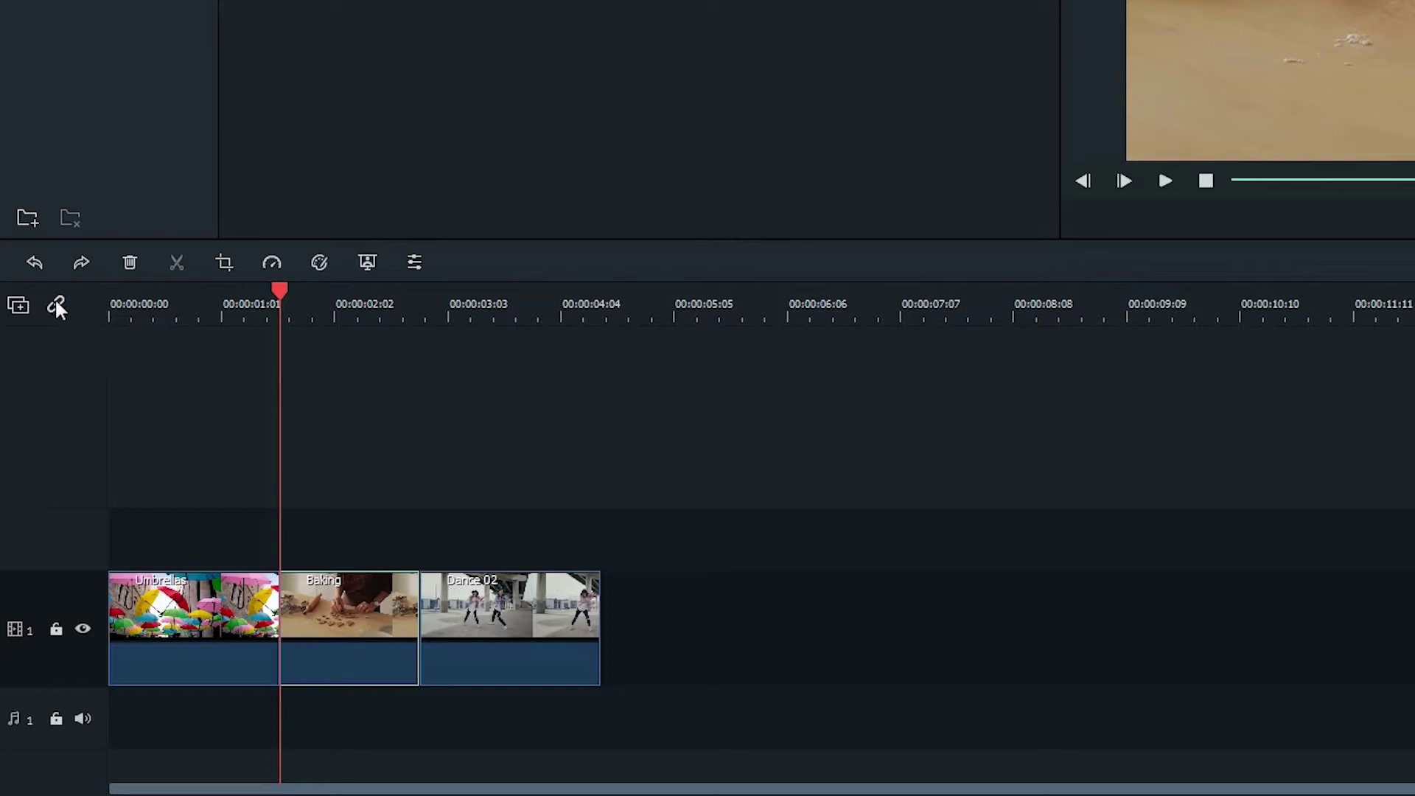
pyautogui.click(58, 305)
pyautogui.click(128, 263)
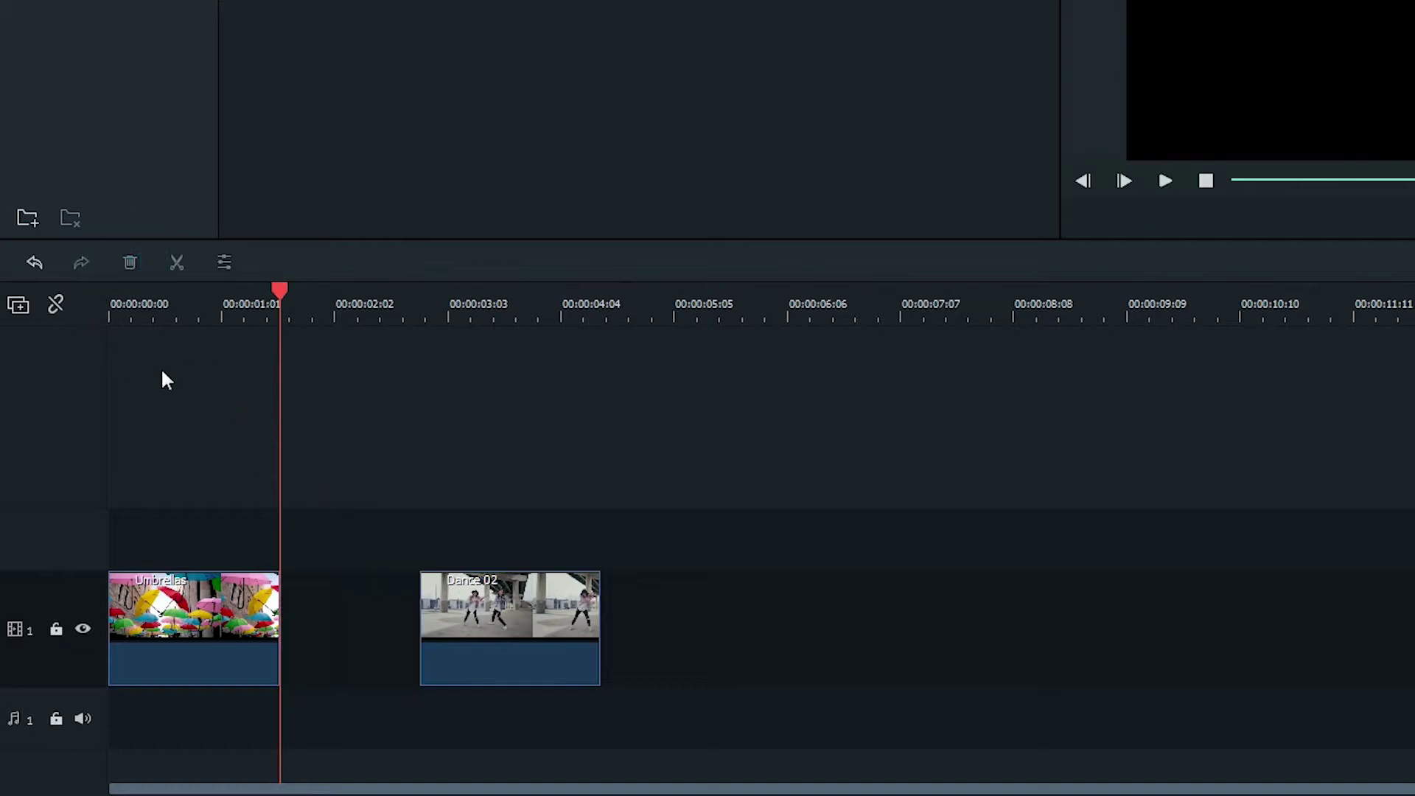
pyautogui.click(51, 305)
# Step: Restore Baking, swap it behind Dance 02, then drop Baking into the middle of Dance 02
pyautogui.hotkey('ctrl', 'z')
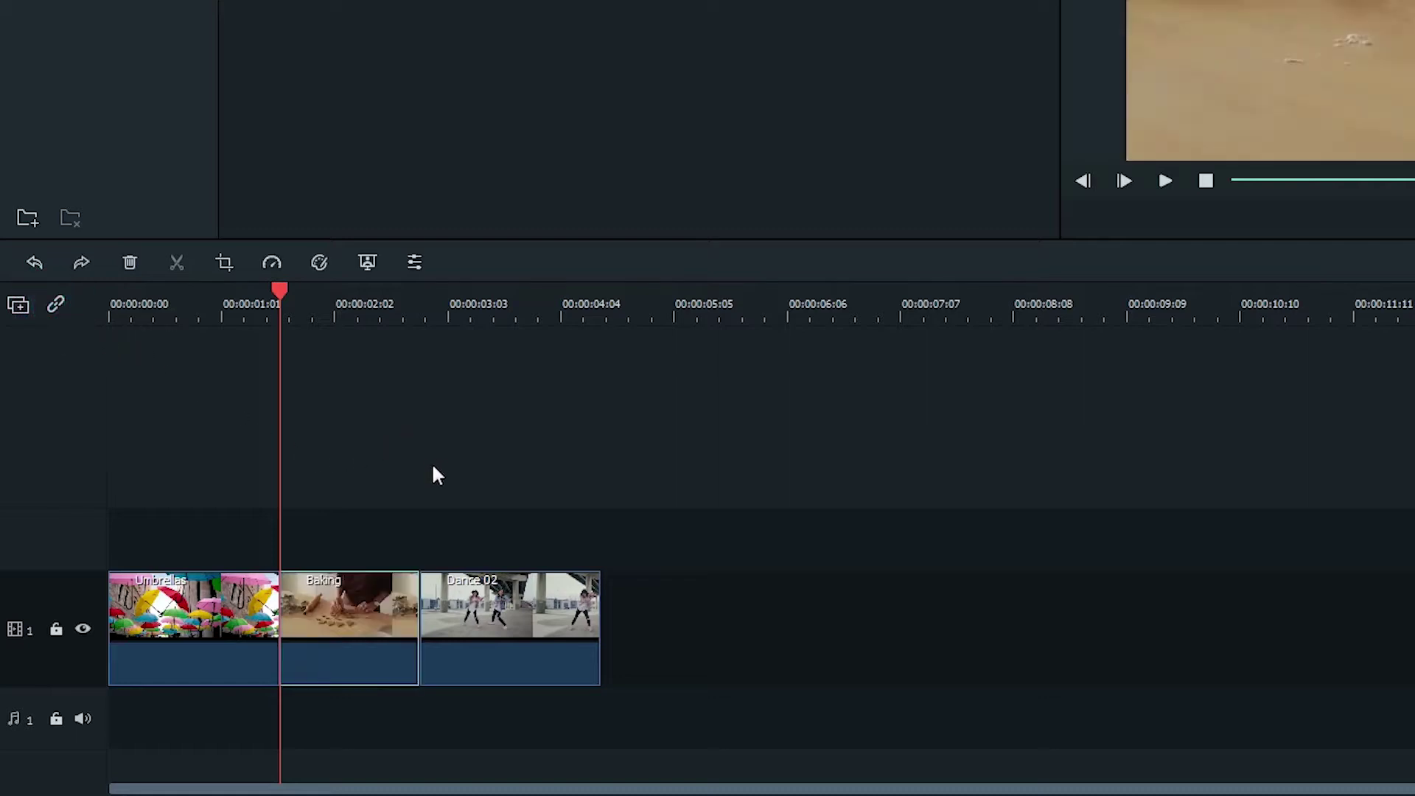
pyautogui.click(492, 593)
pyautogui.click(379, 593)
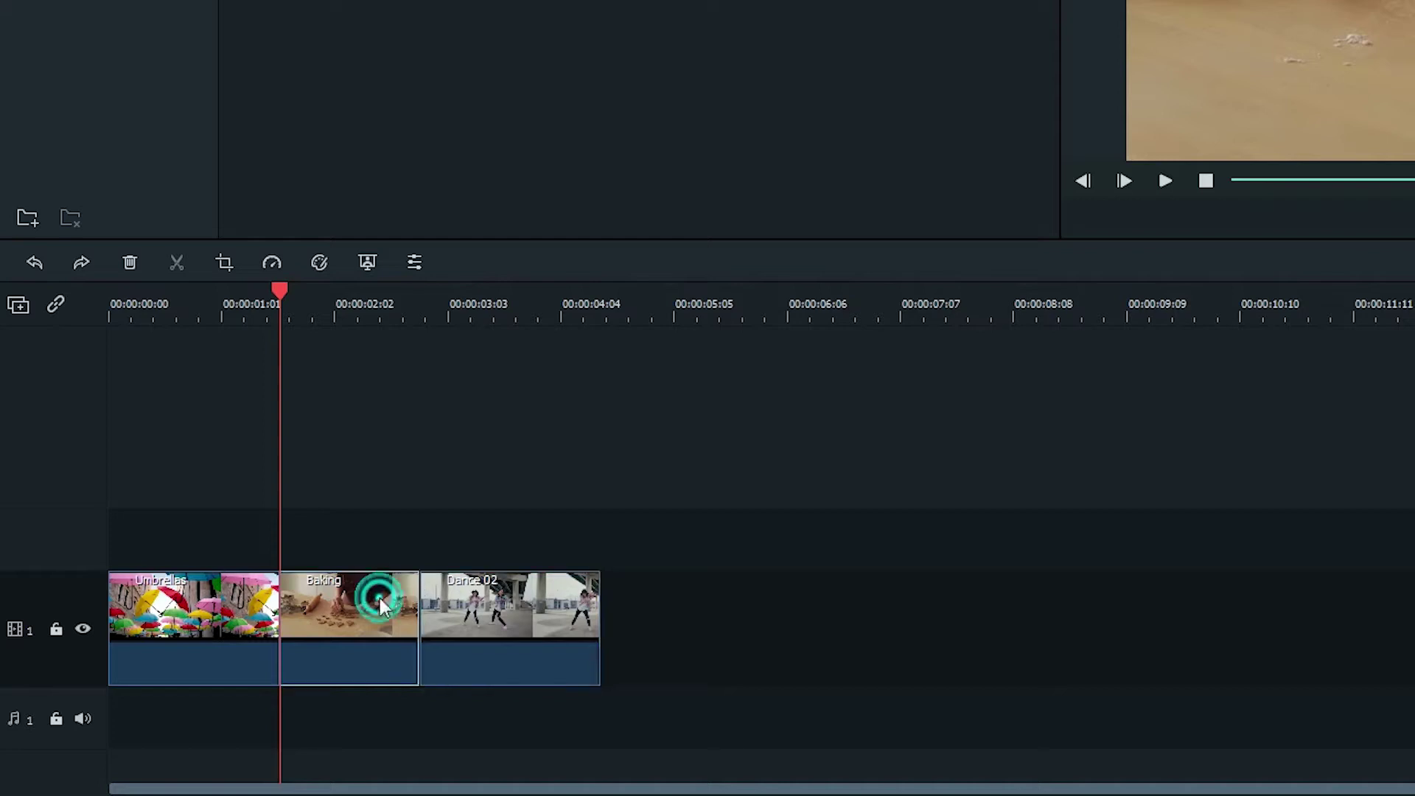
pyautogui.click(480, 610)
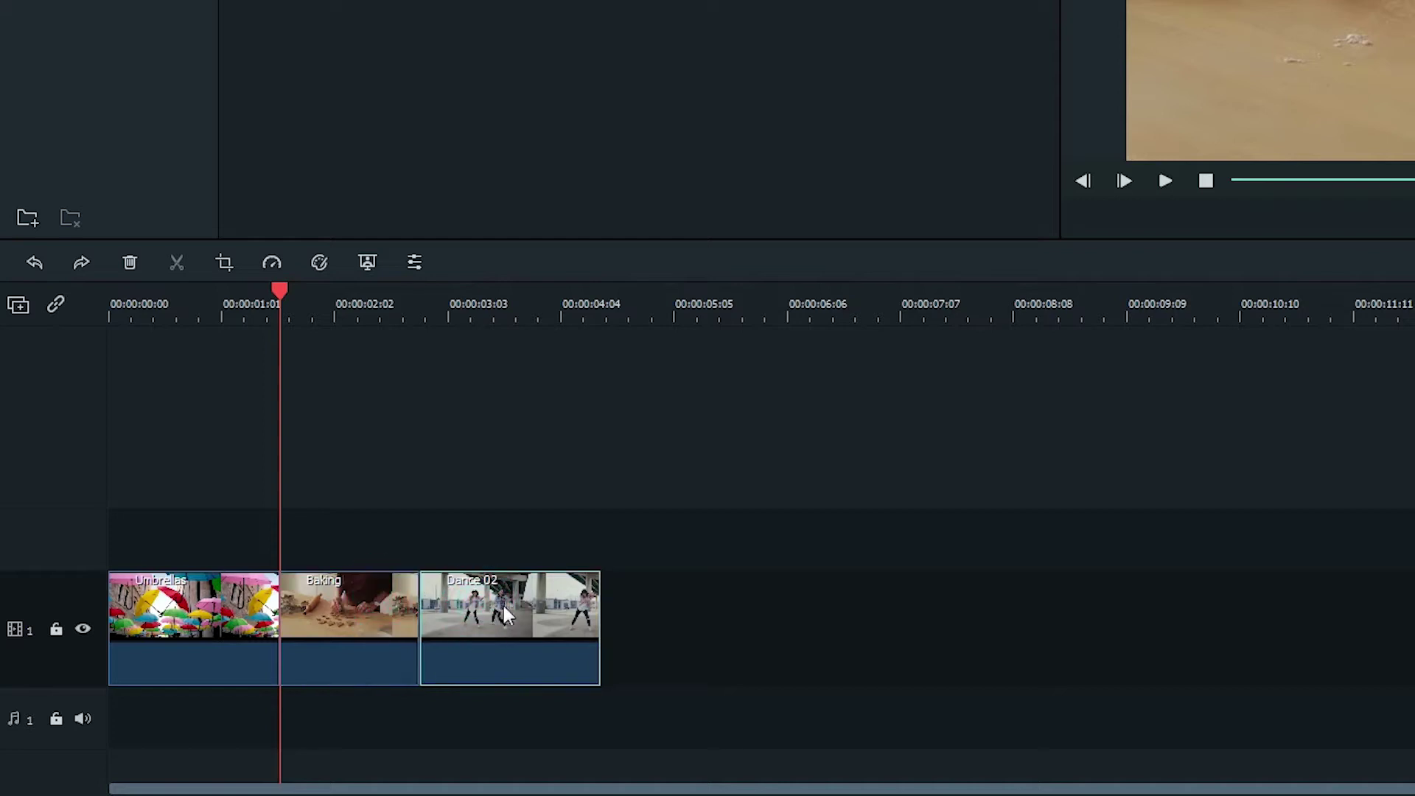
pyautogui.moveTo(503, 602); pyautogui.dragTo(367, 608)
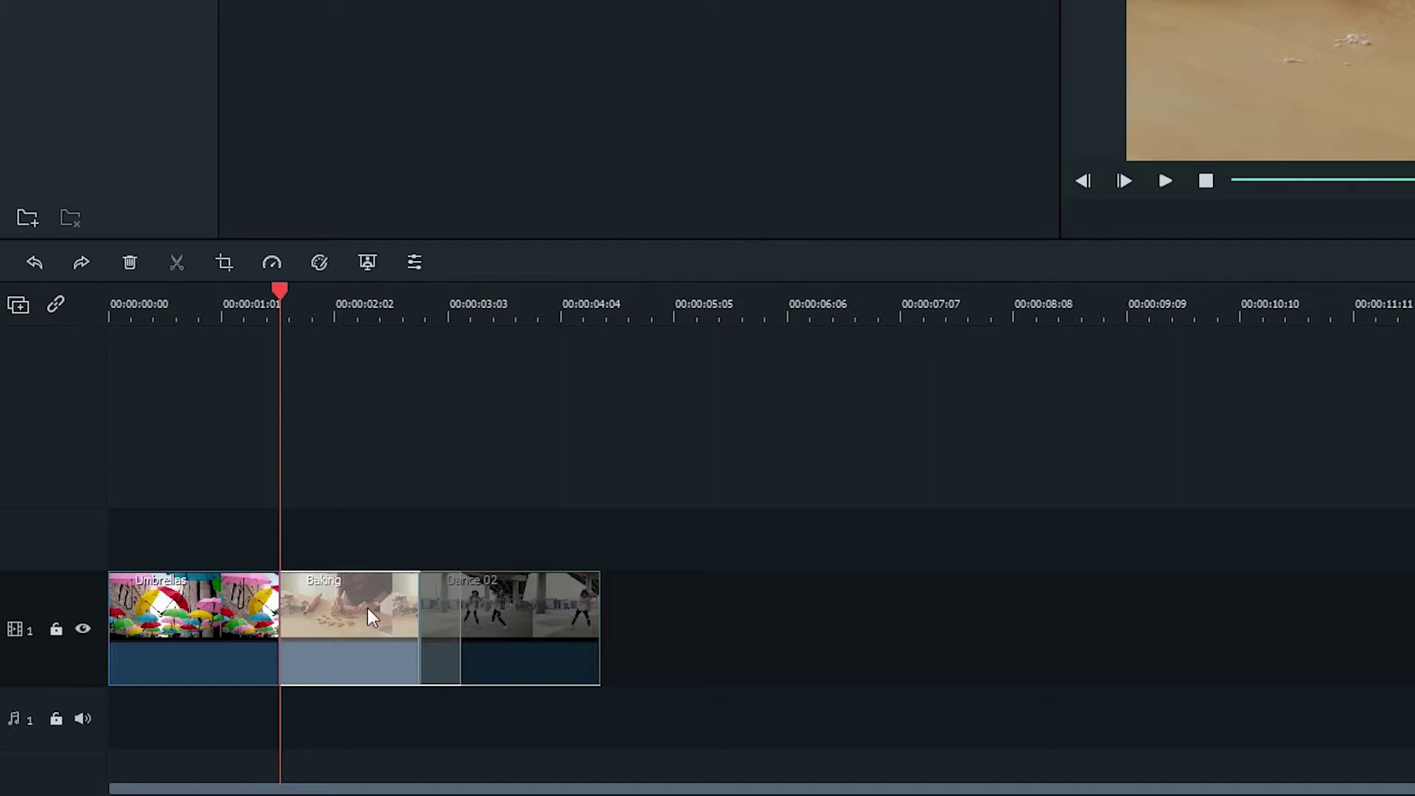
pyautogui.moveTo(367, 607); pyautogui.dragTo(367, 607)
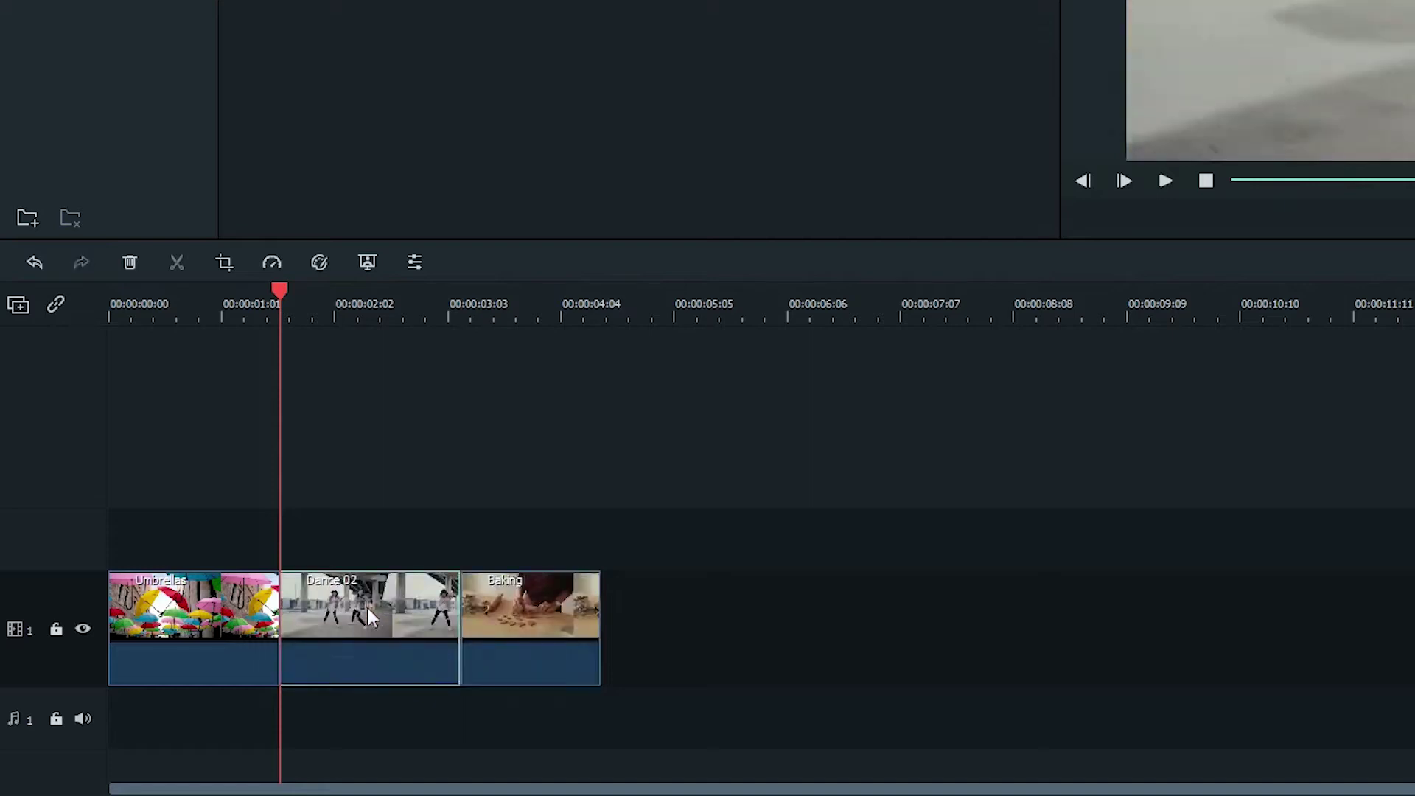
pyautogui.click(530, 611)
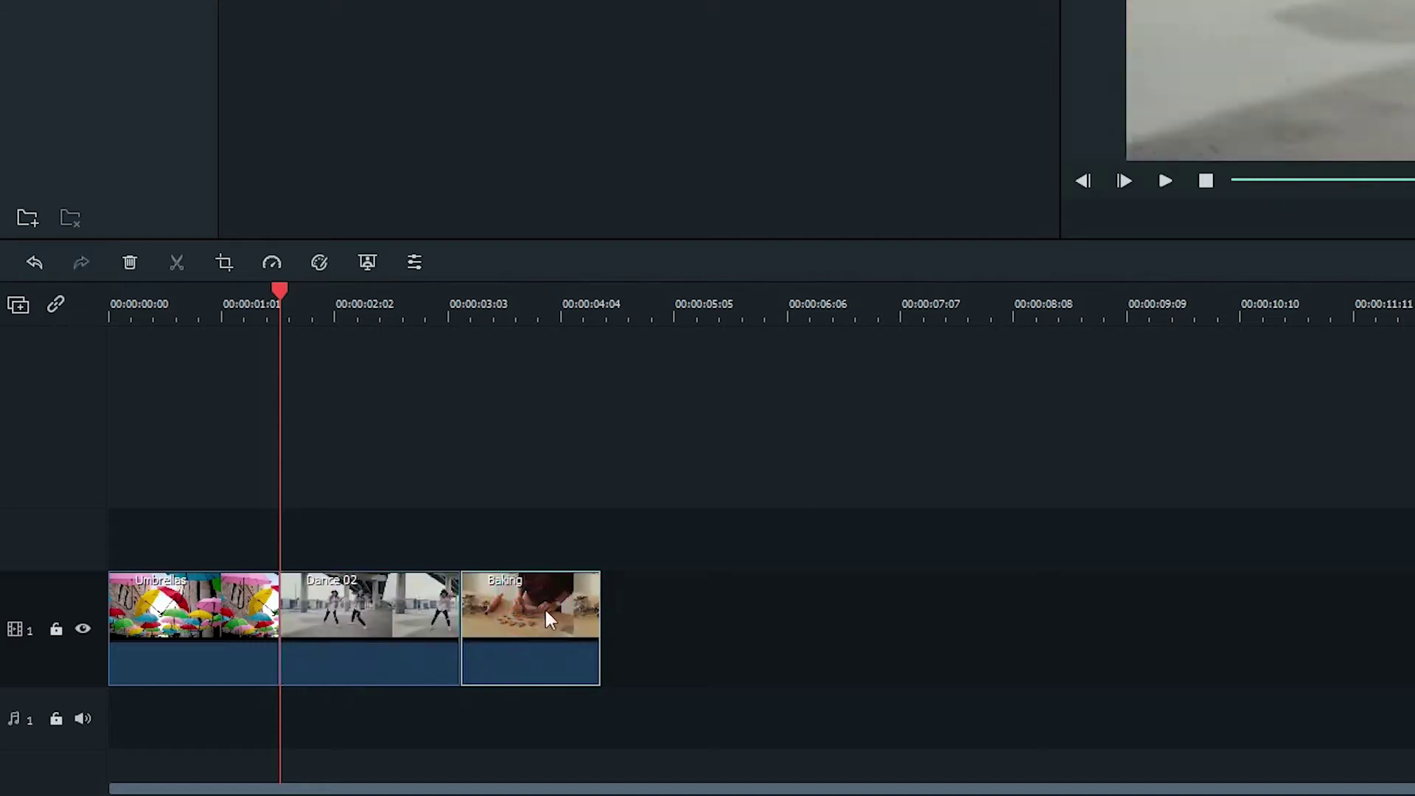
pyautogui.moveTo(546, 610); pyautogui.dragTo(461, 613)
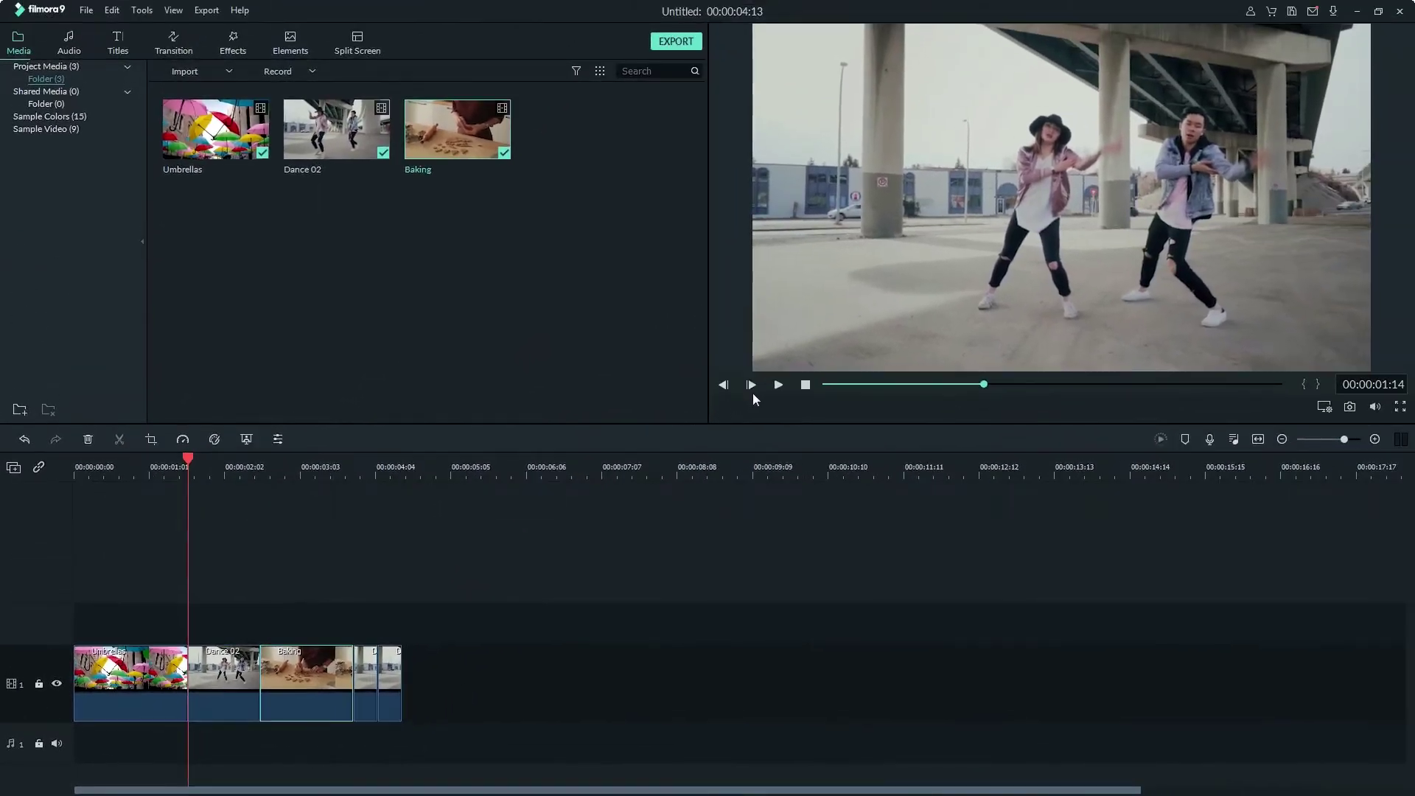
# Step: Play the split edit in the preview, then drag Baking back earlier on the timeline
pyautogui.click(779, 384)
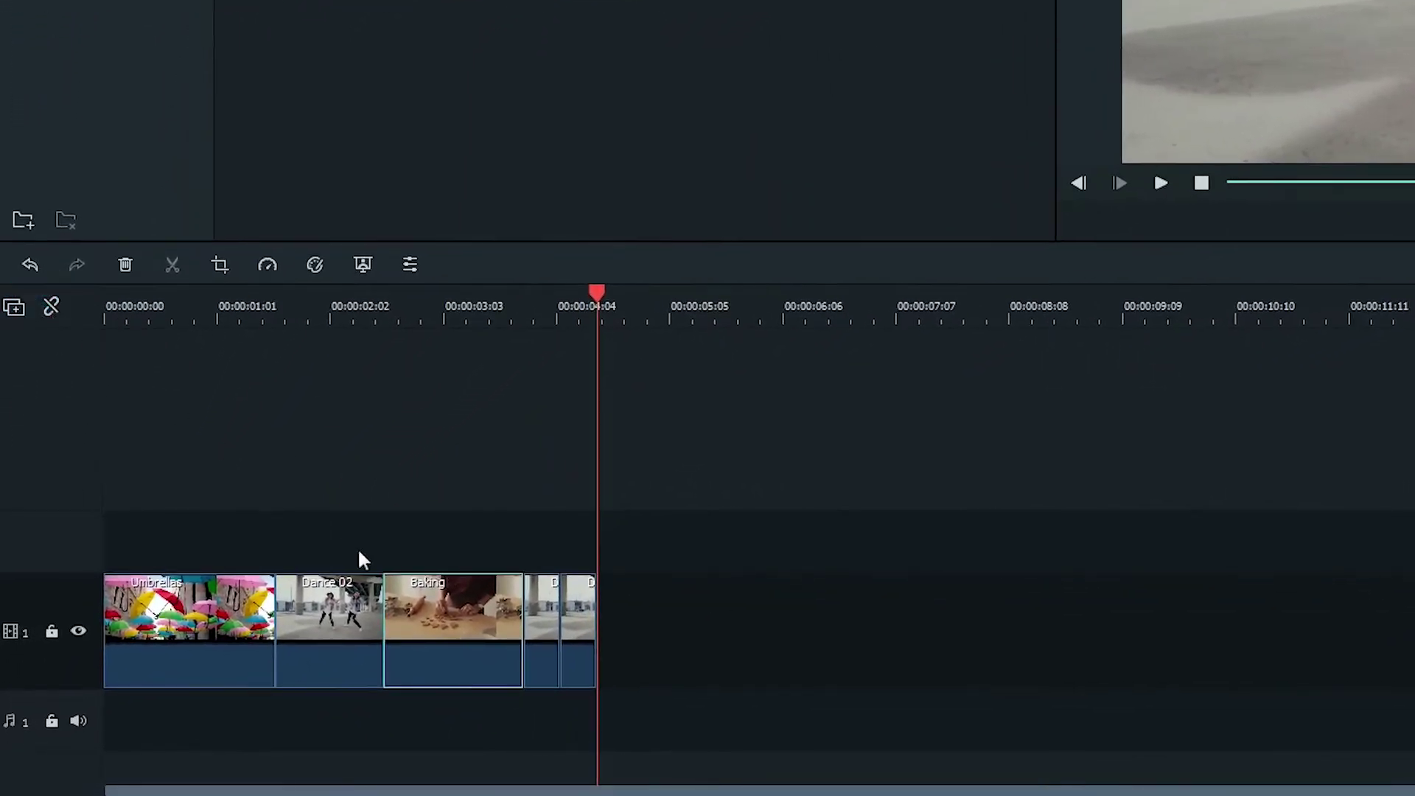
pyautogui.moveTo(466, 610); pyautogui.dragTo(348, 616)
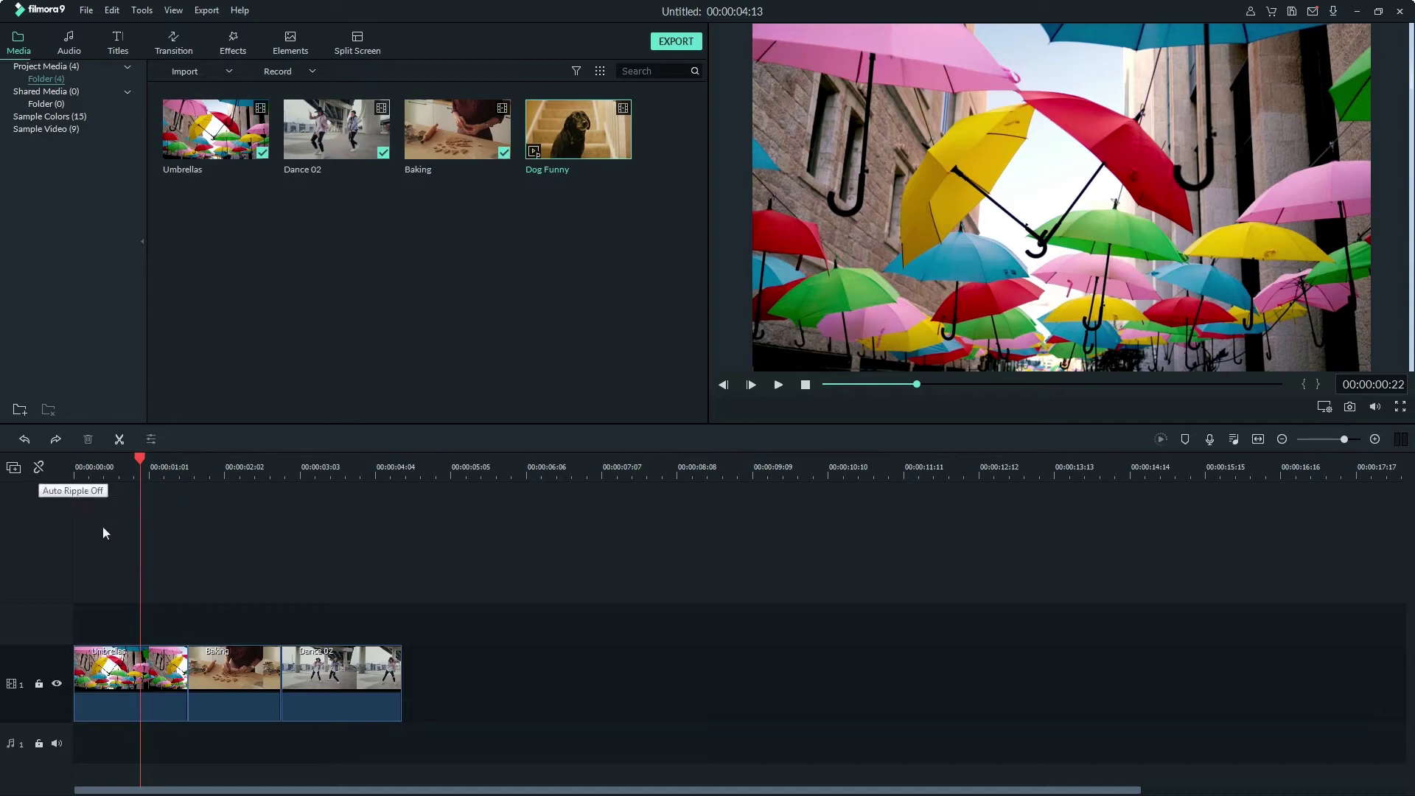
# Step: Shift Baking and Dance 02 right together, and place Dog Funny in the gap after Umbrellas
pyautogui.moveTo(220, 591); pyautogui.dragTo(363, 690)
pyautogui.moveTo(237, 651); pyautogui.dragTo(334, 679)
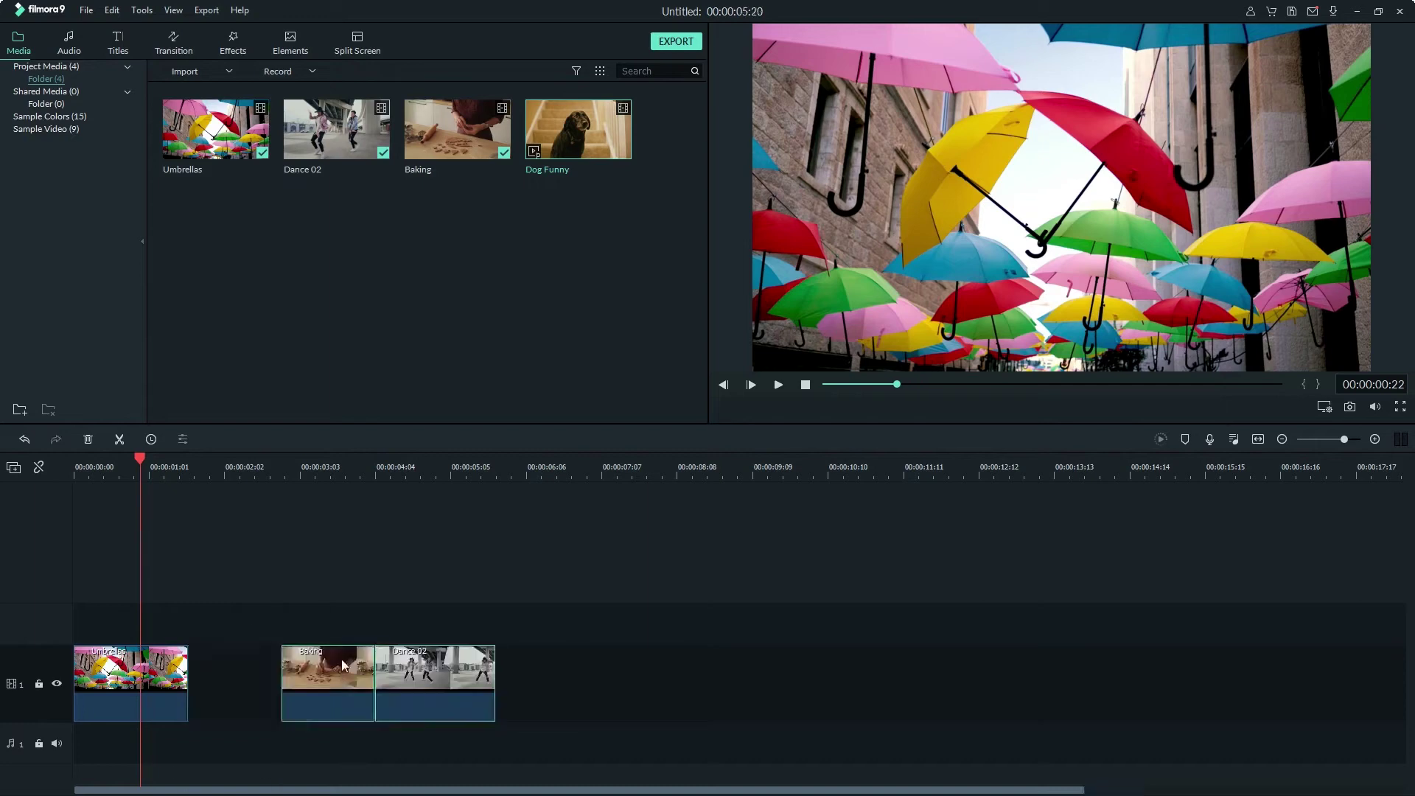
pyautogui.moveTo(610, 137); pyautogui.dragTo(184, 706)
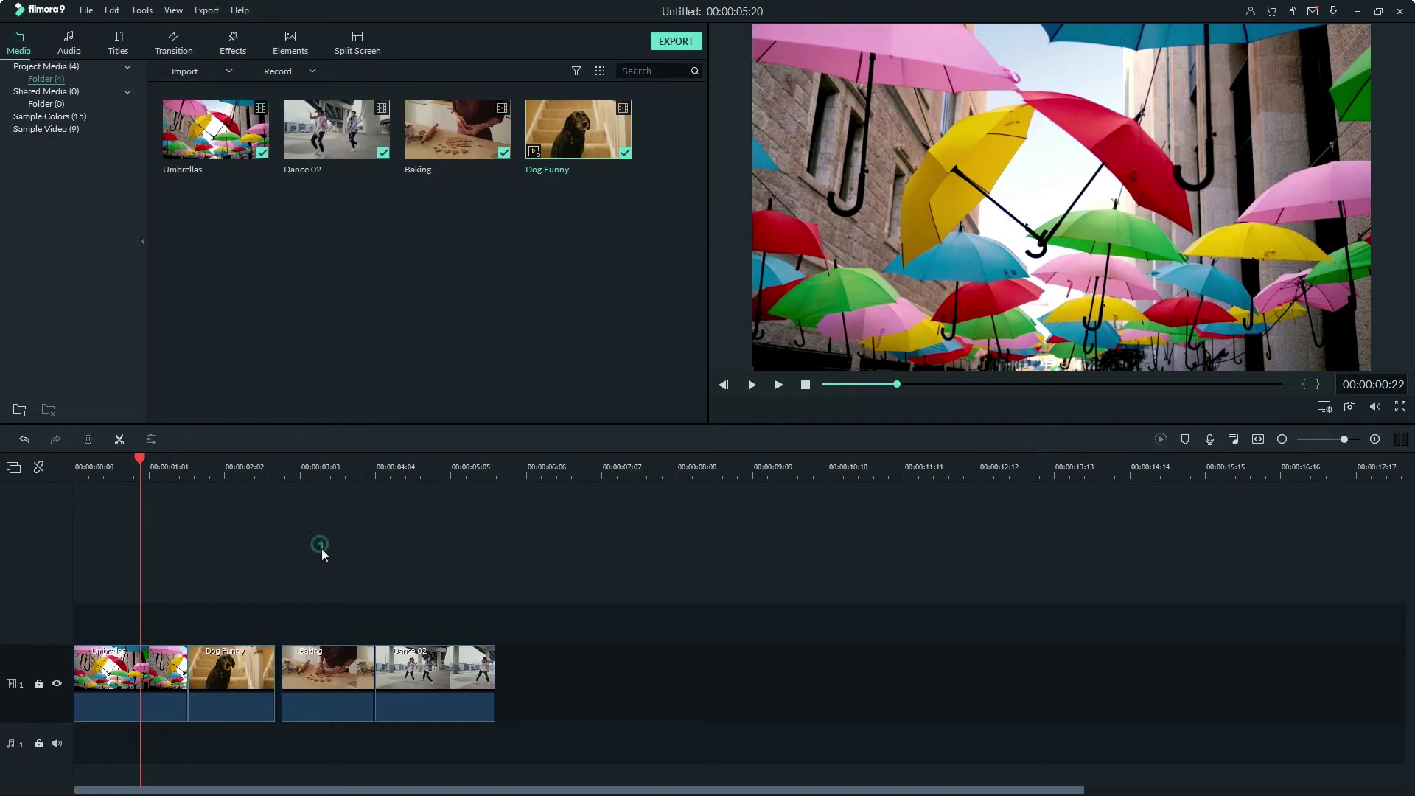
pyautogui.moveTo(294, 546); pyautogui.dragTo(436, 667)
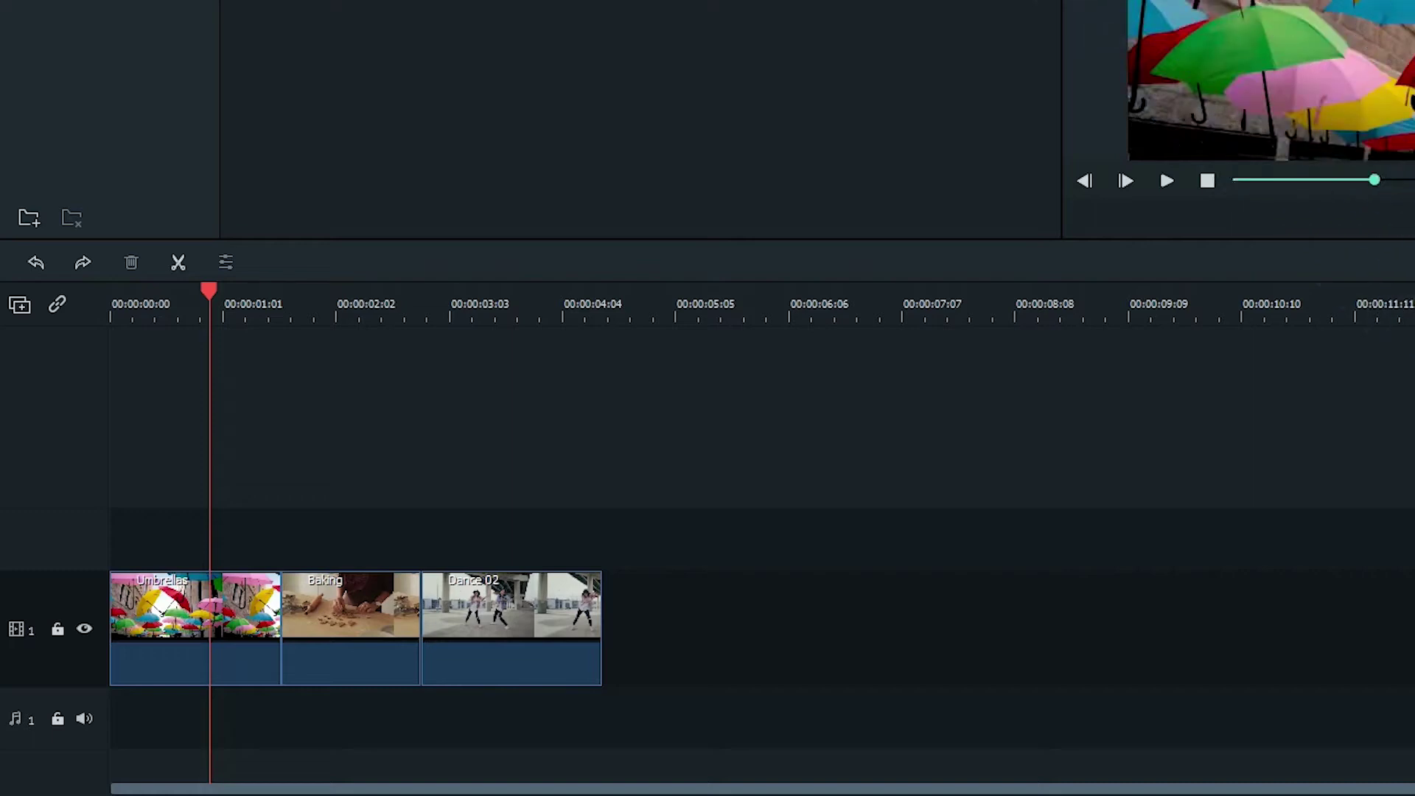
# Step: Insert a black clip before Baking, pushing the later clips to the right
pyautogui.moveTo(716, 254)
pyautogui.mouseDown()
pyautogui.moveTo(508, 404)
pyautogui.moveTo(254, 472)
pyautogui.moveTo(280, 589)
pyautogui.mouseUp()
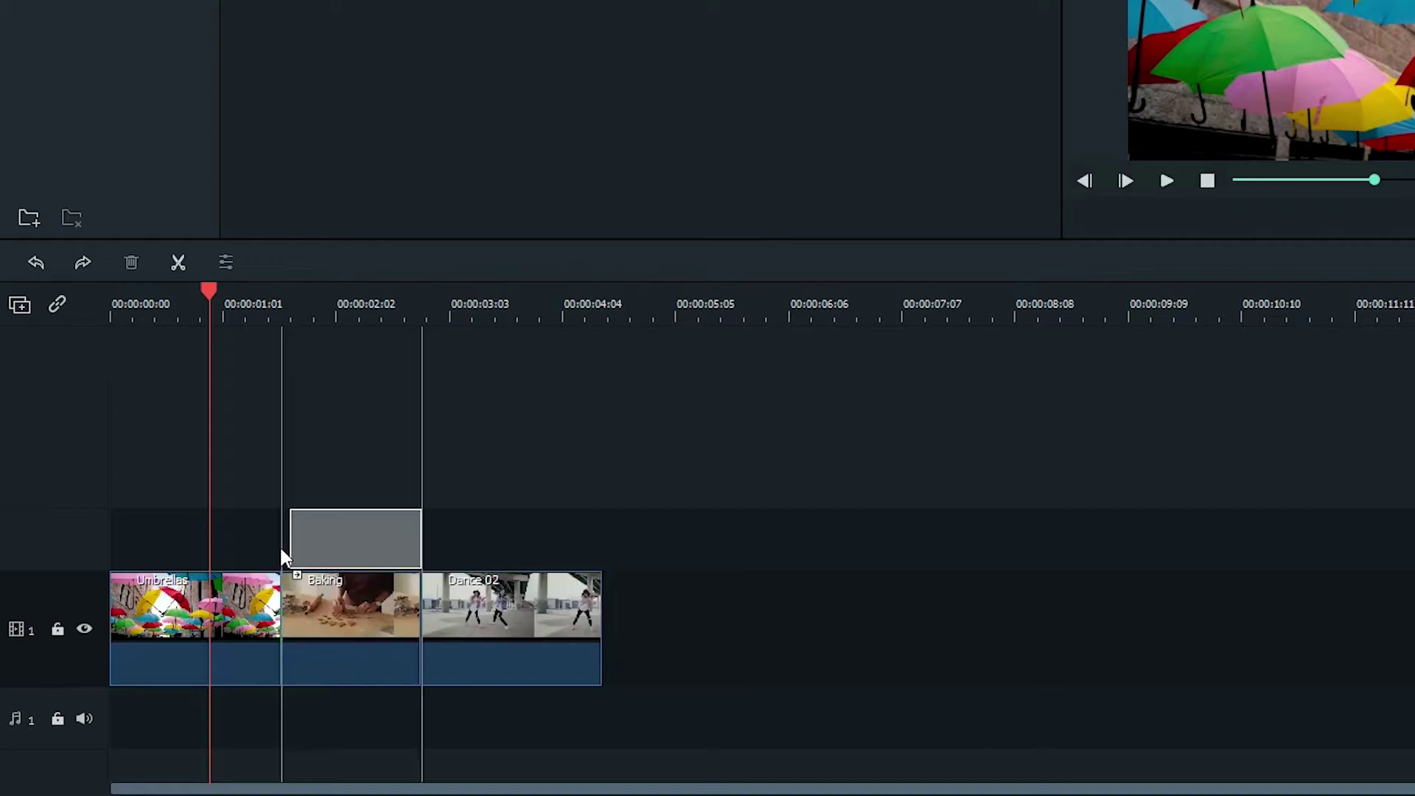
pyautogui.moveTo(280, 546); pyautogui.dragTo(286, 586)
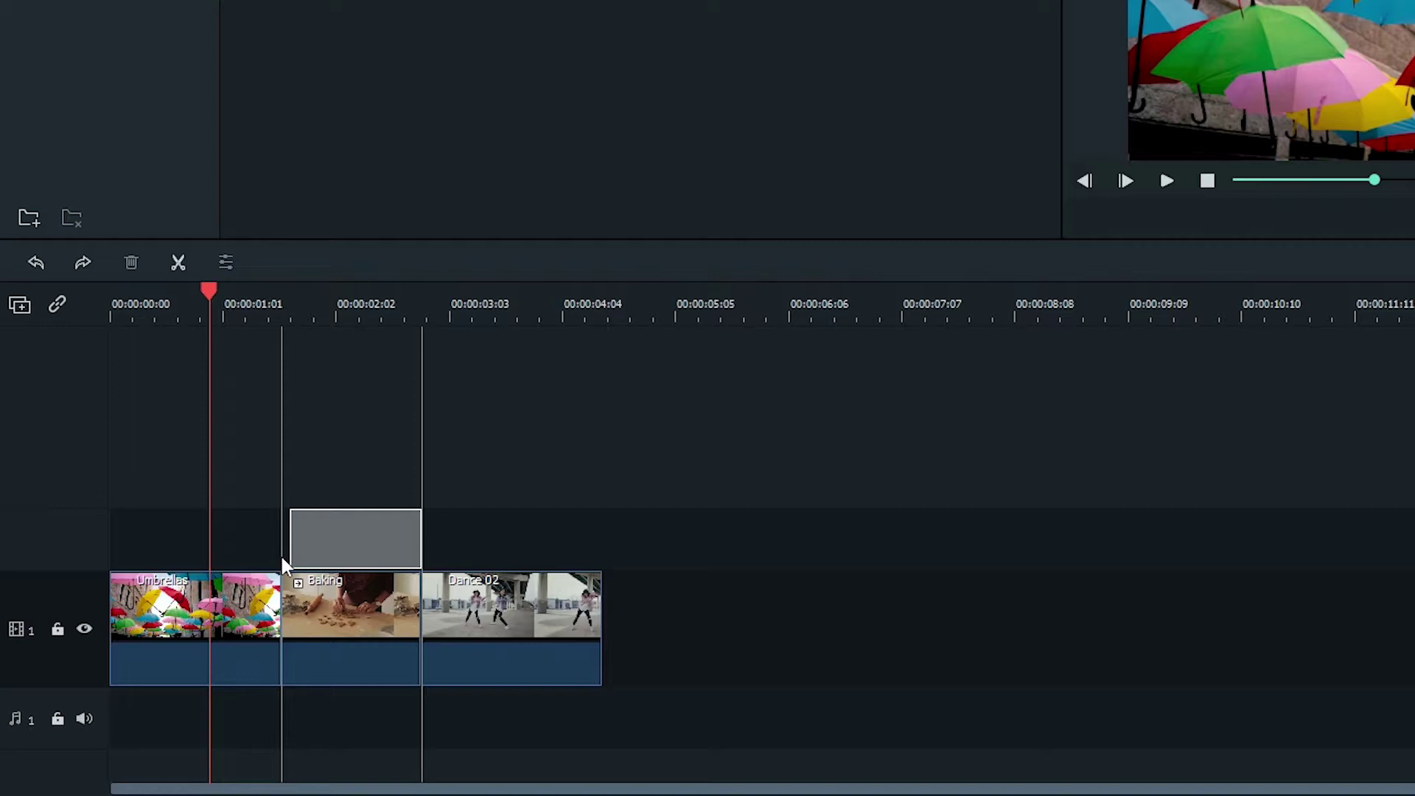
pyautogui.moveTo(281, 563); pyautogui.dragTo(285, 579)
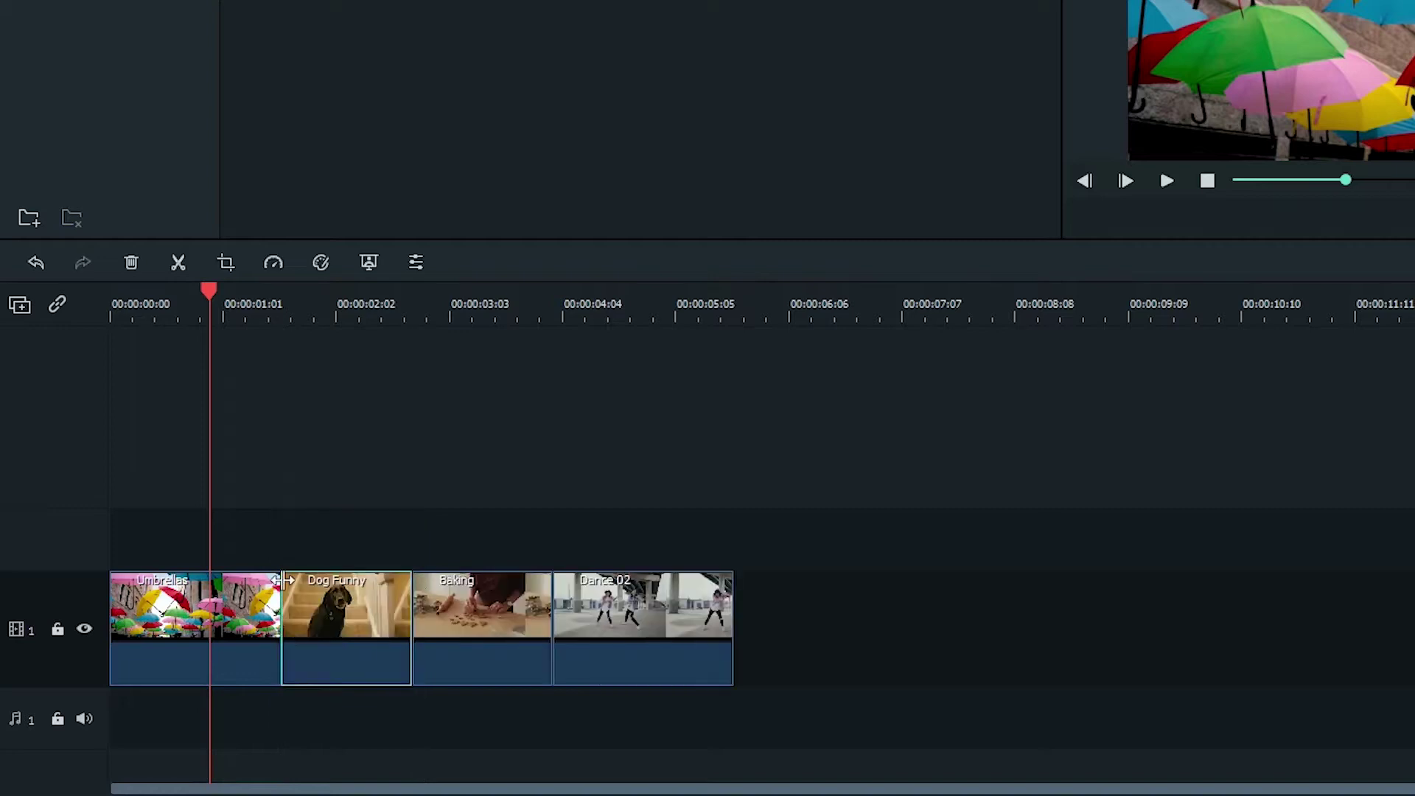
# Step: Move Dance 02 in front of Dog Funny and shorten it by trimming its end
pyautogui.moveTo(613, 590); pyautogui.dragTo(285, 611)
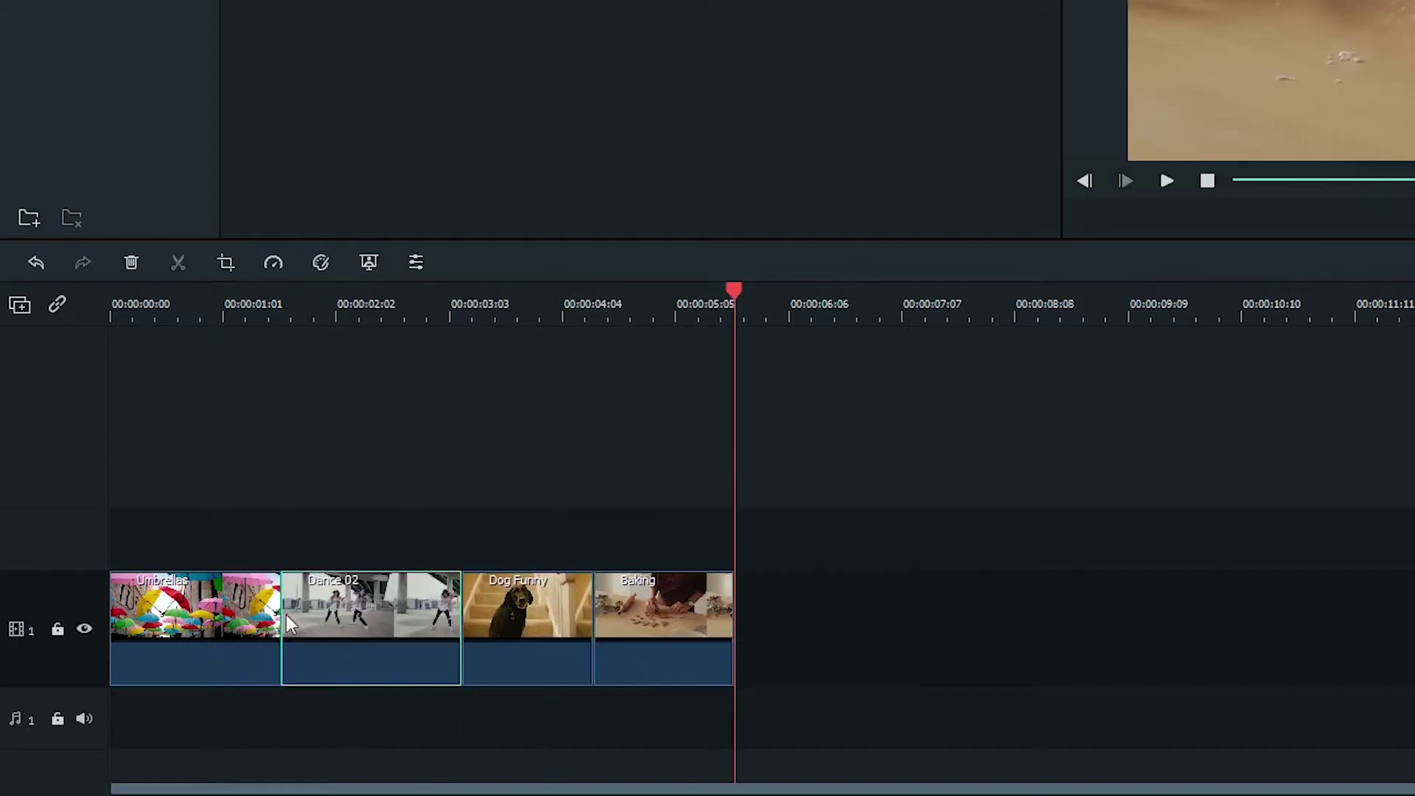
pyautogui.moveTo(462, 586); pyautogui.dragTo(341, 653)
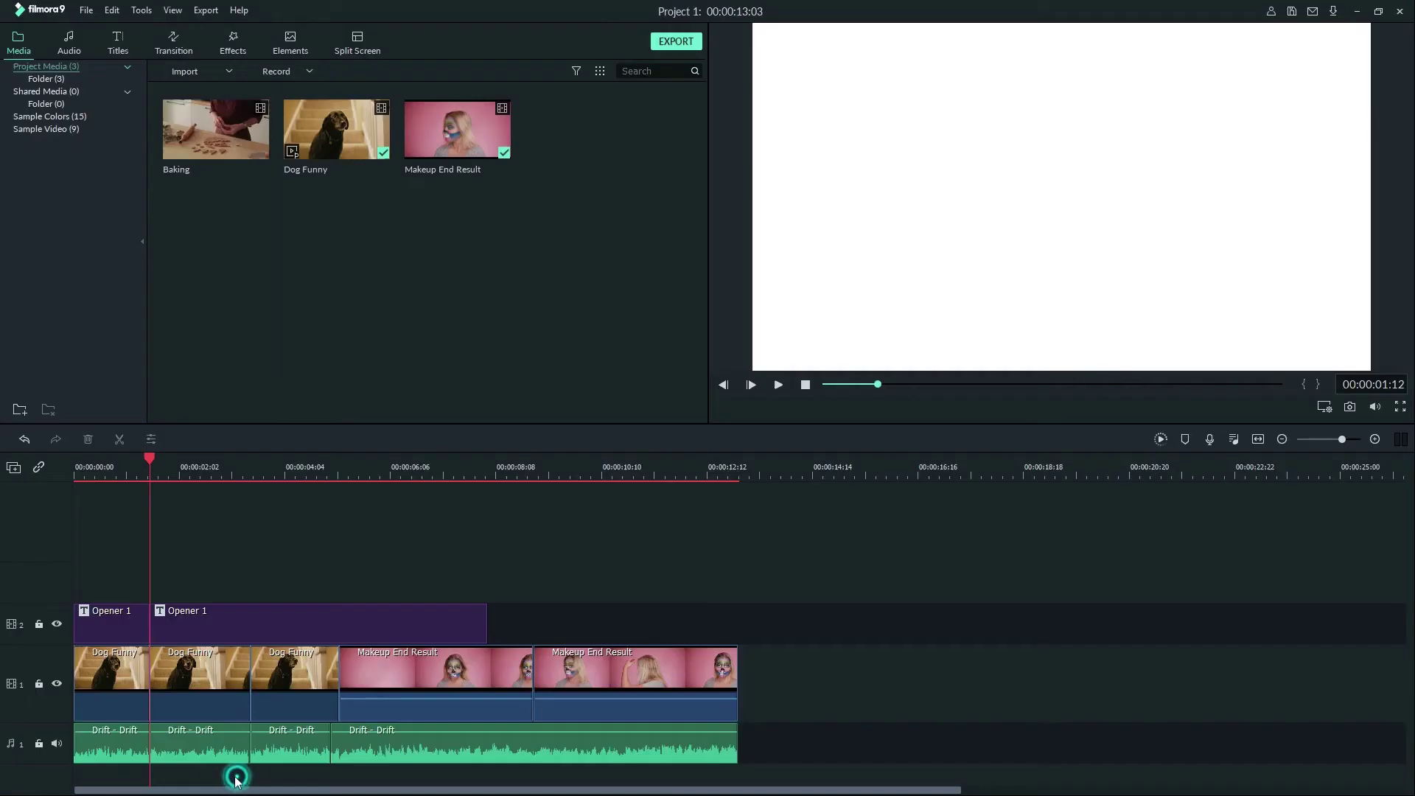
pyautogui.moveTo(236, 767); pyautogui.dragTo(196, 712)
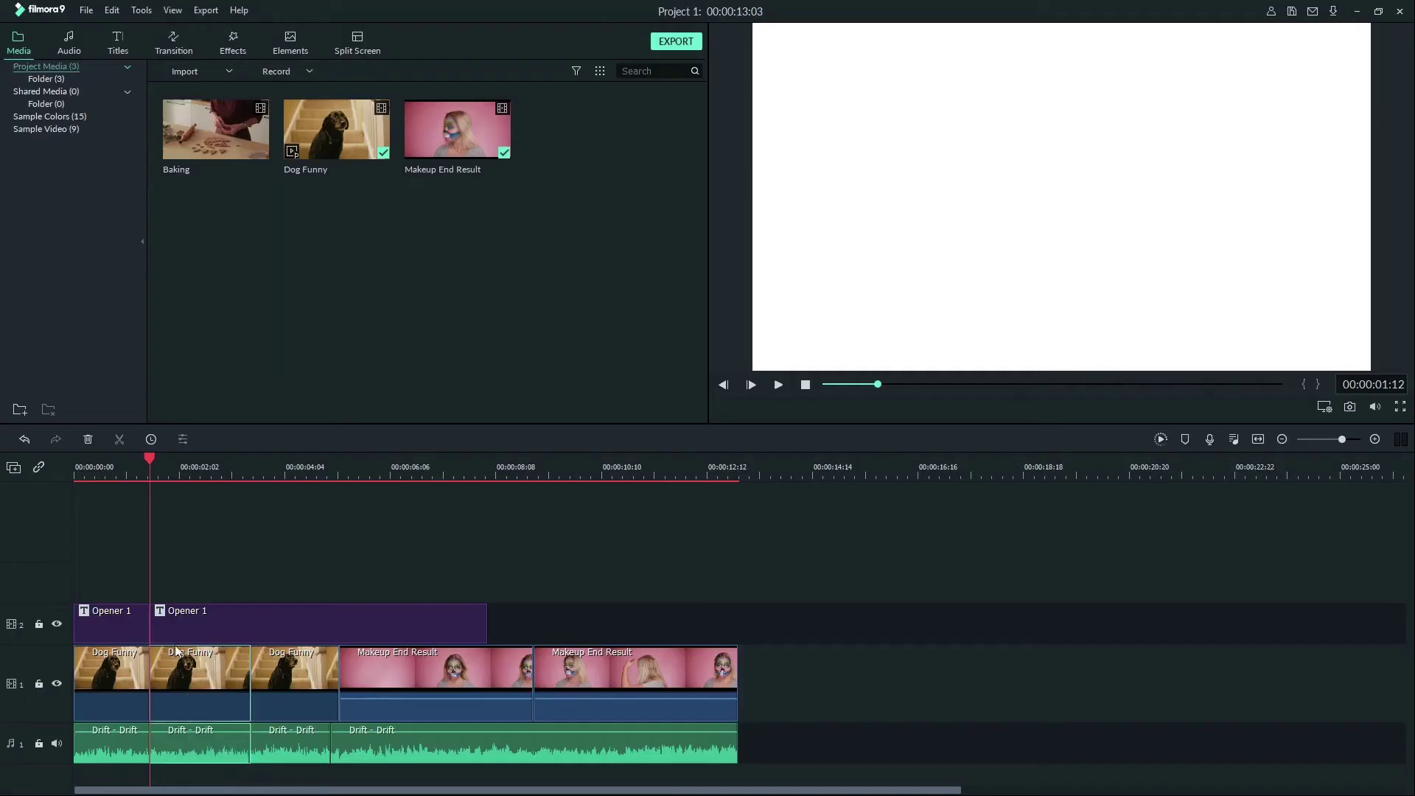
# Step: Delete a Dog Funny clip, lock audio track 1, then remove the second Dog Funny clip
pyautogui.click(87, 440)
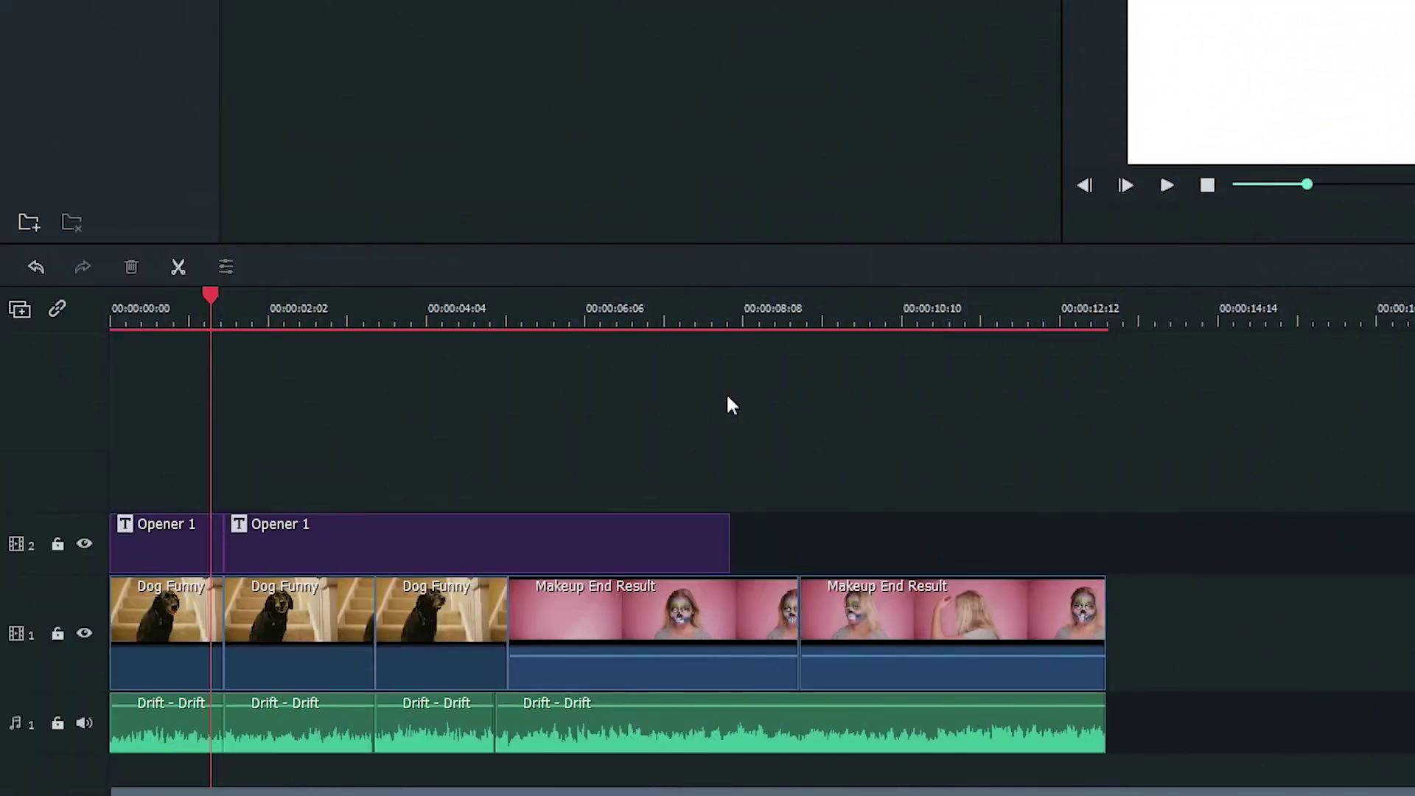
pyautogui.click(58, 723)
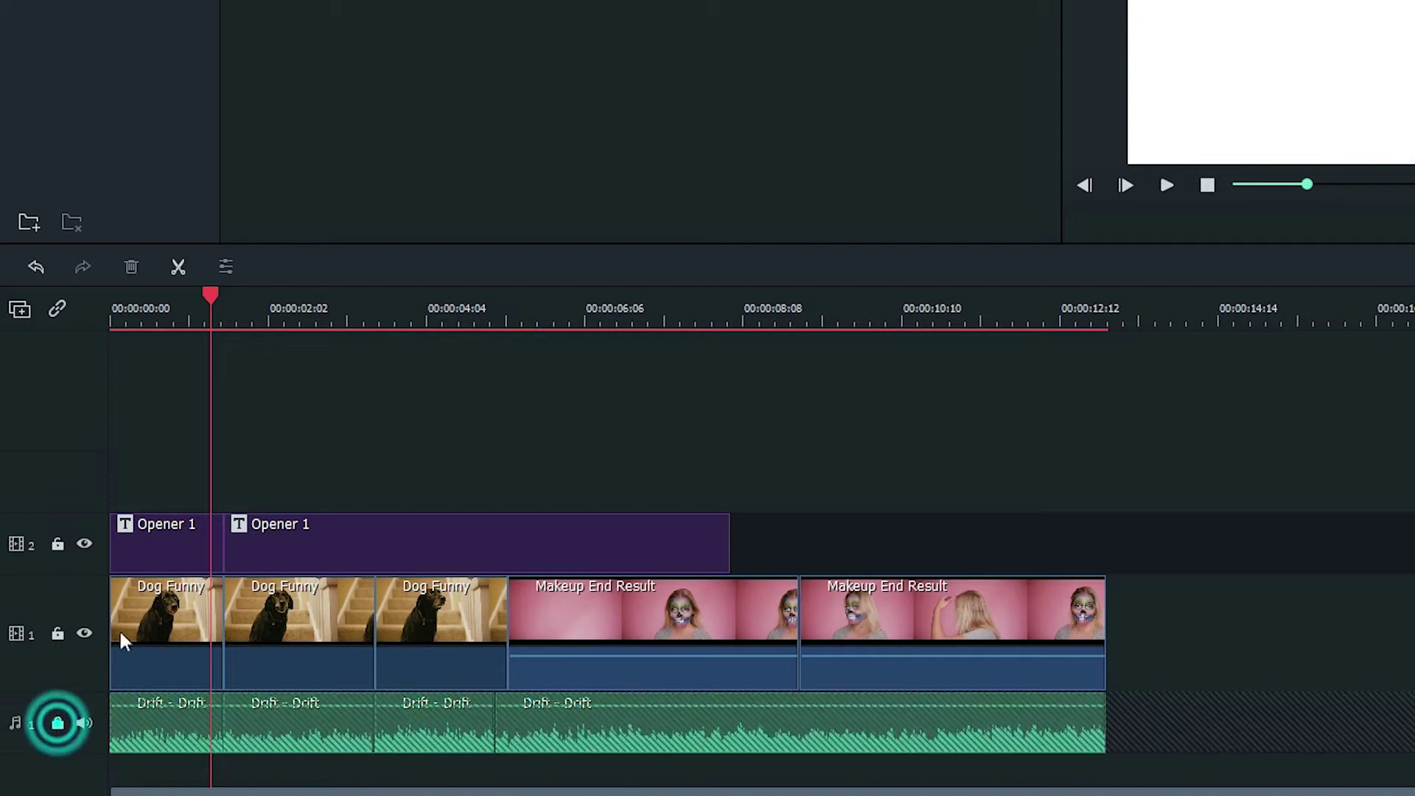
pyautogui.click(364, 638)
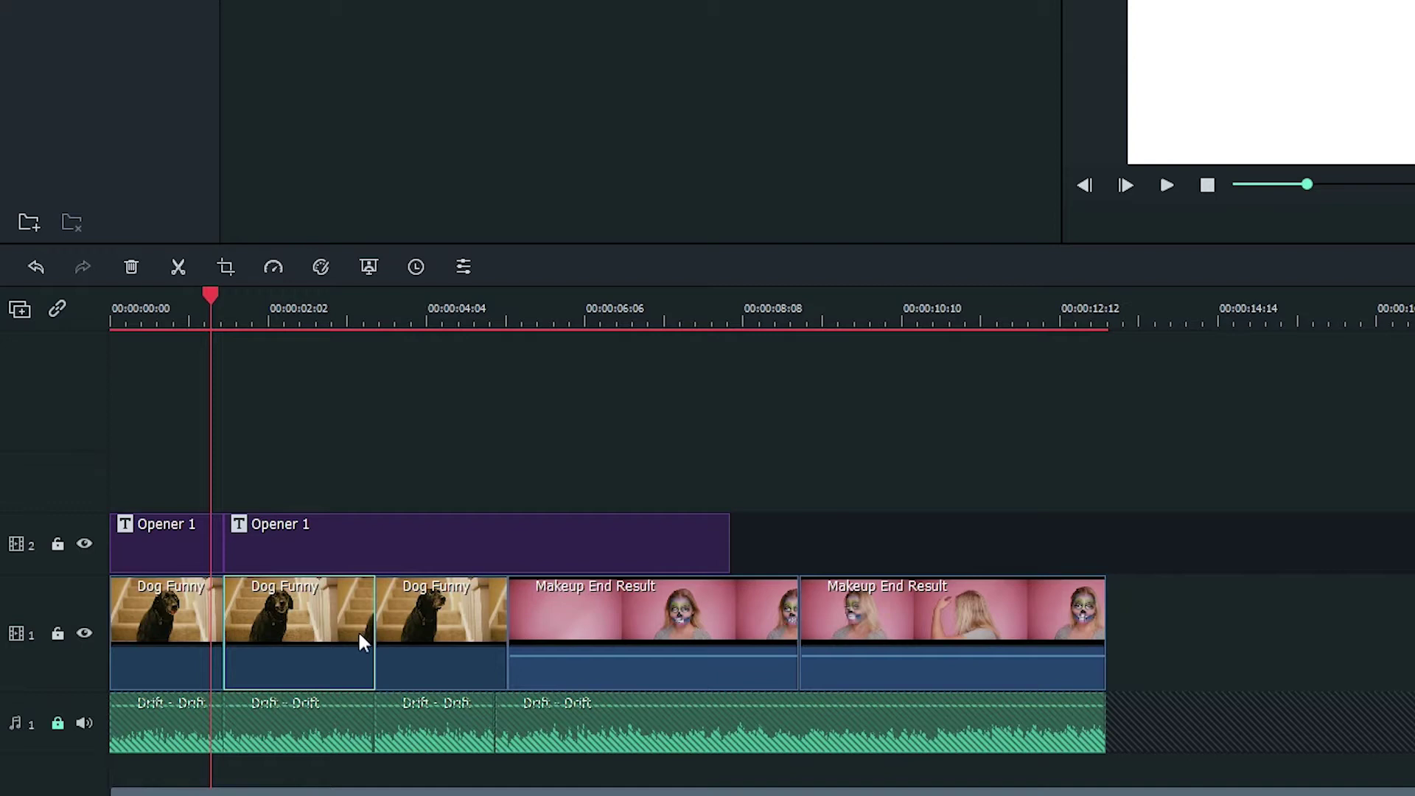
pyautogui.click(130, 267)
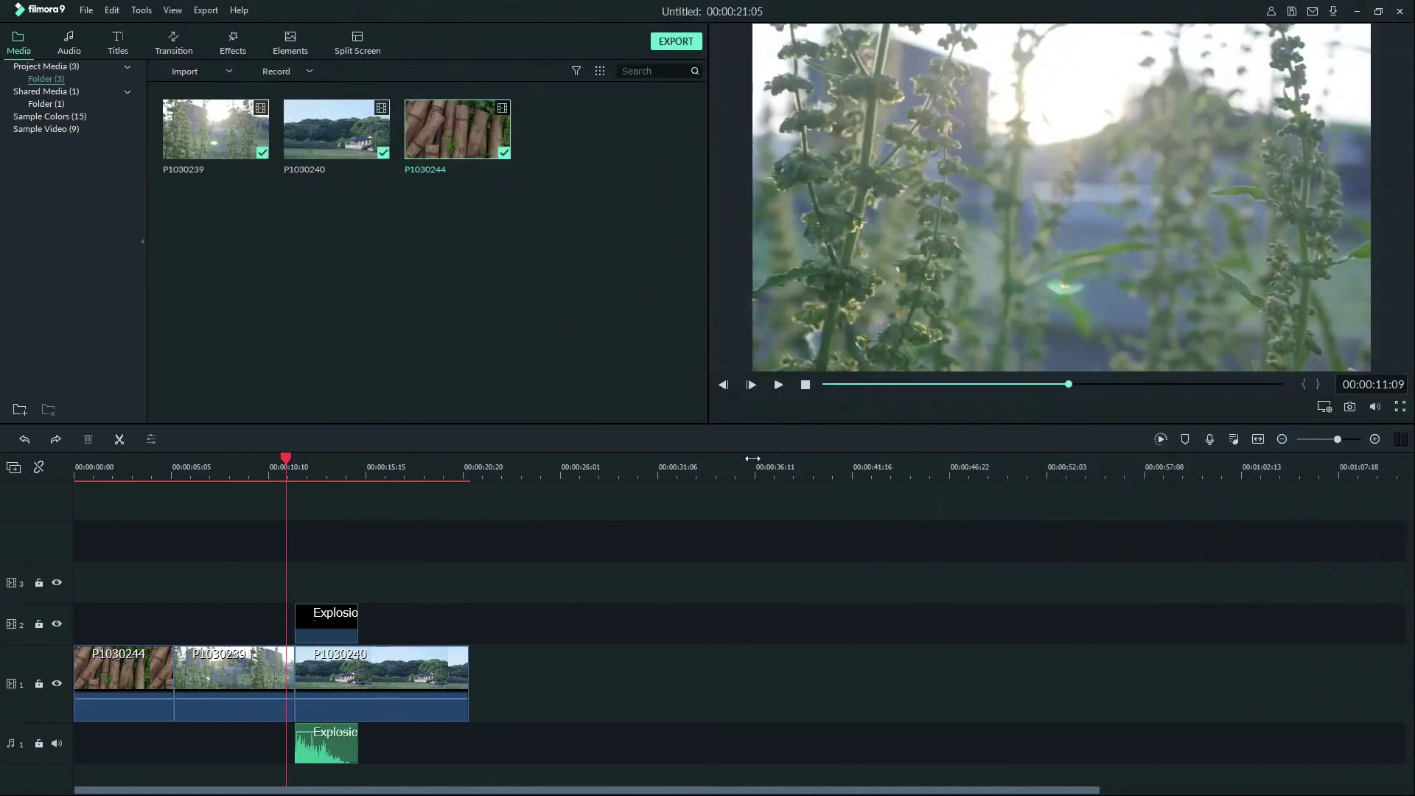
pyautogui.click(778, 385)
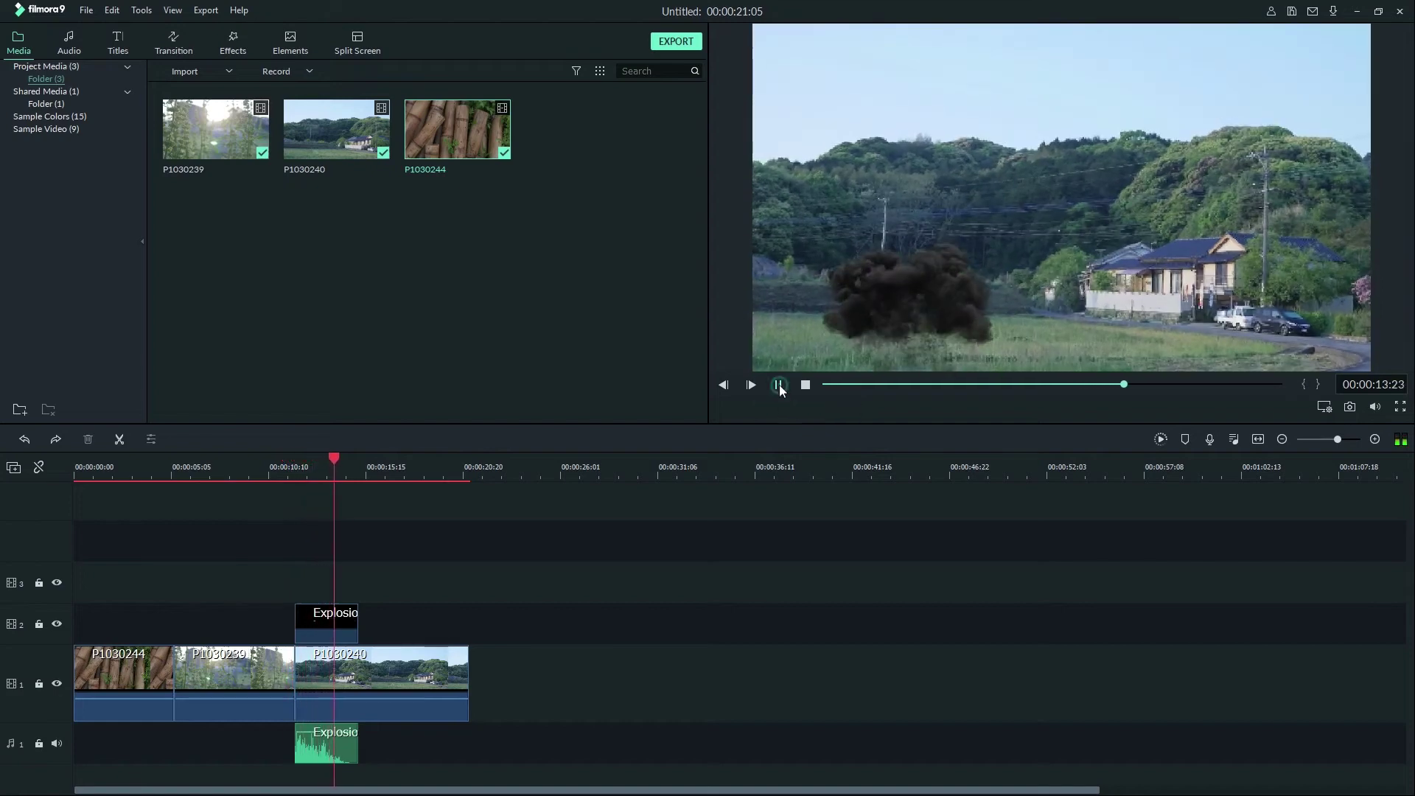
pyautogui.click(778, 384)
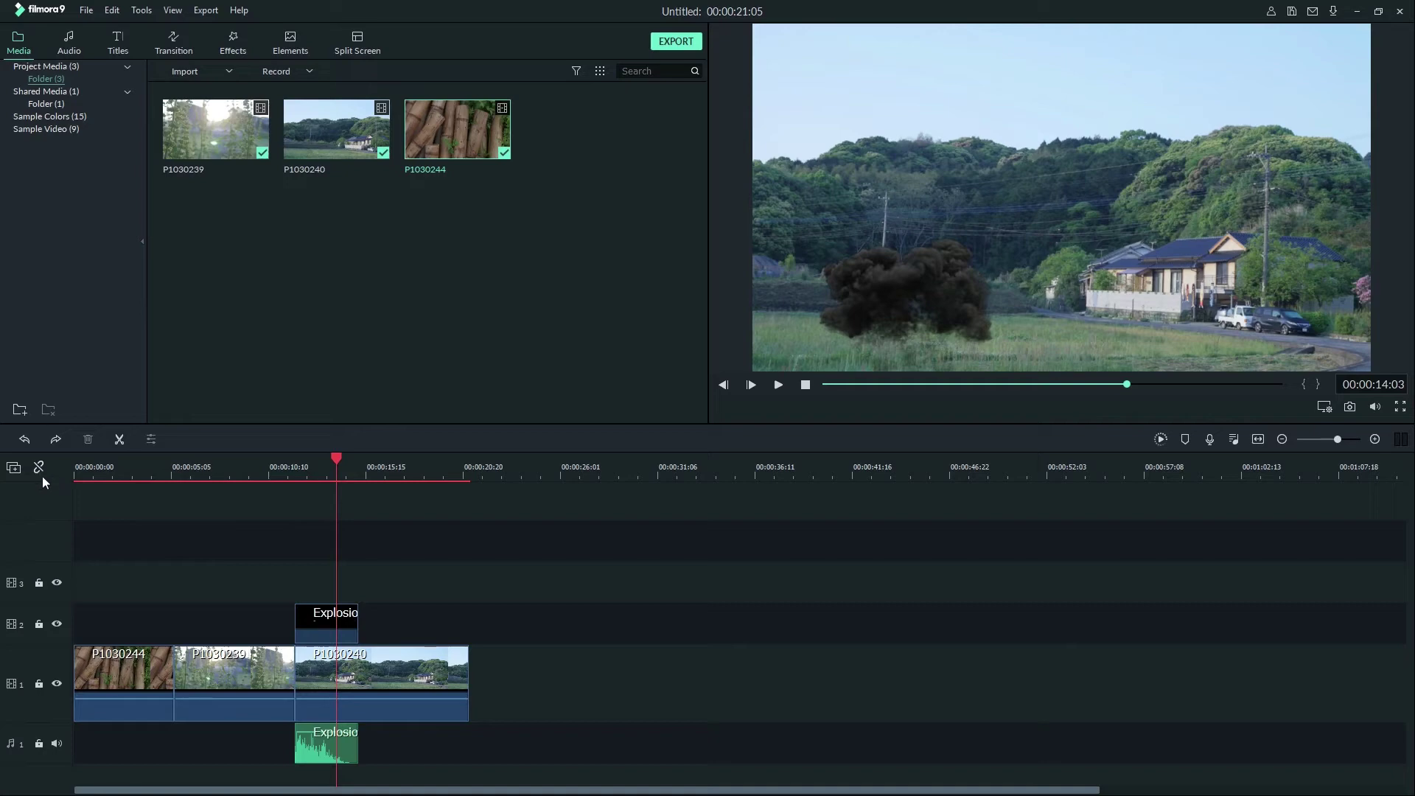
pyautogui.click(207, 670)
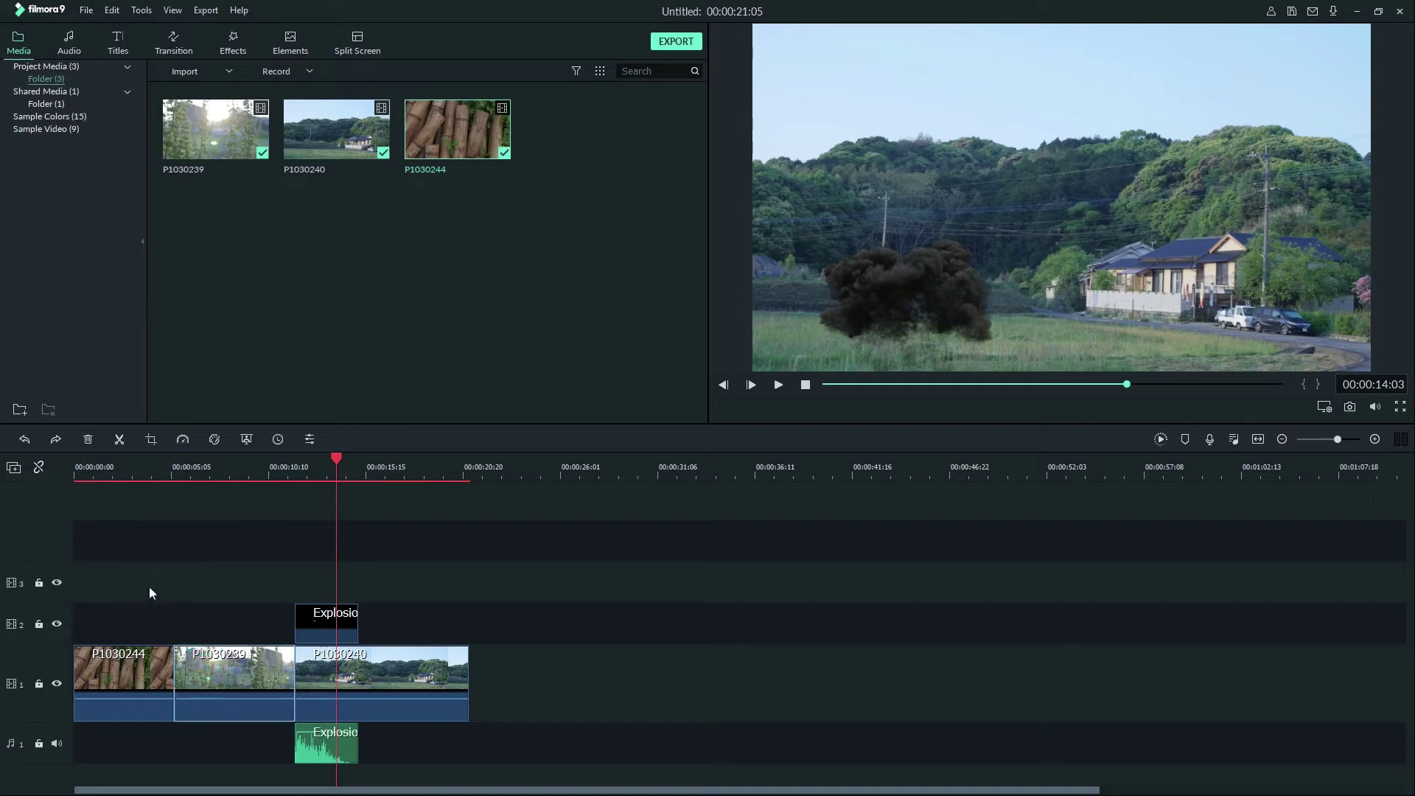
pyautogui.click(89, 439)
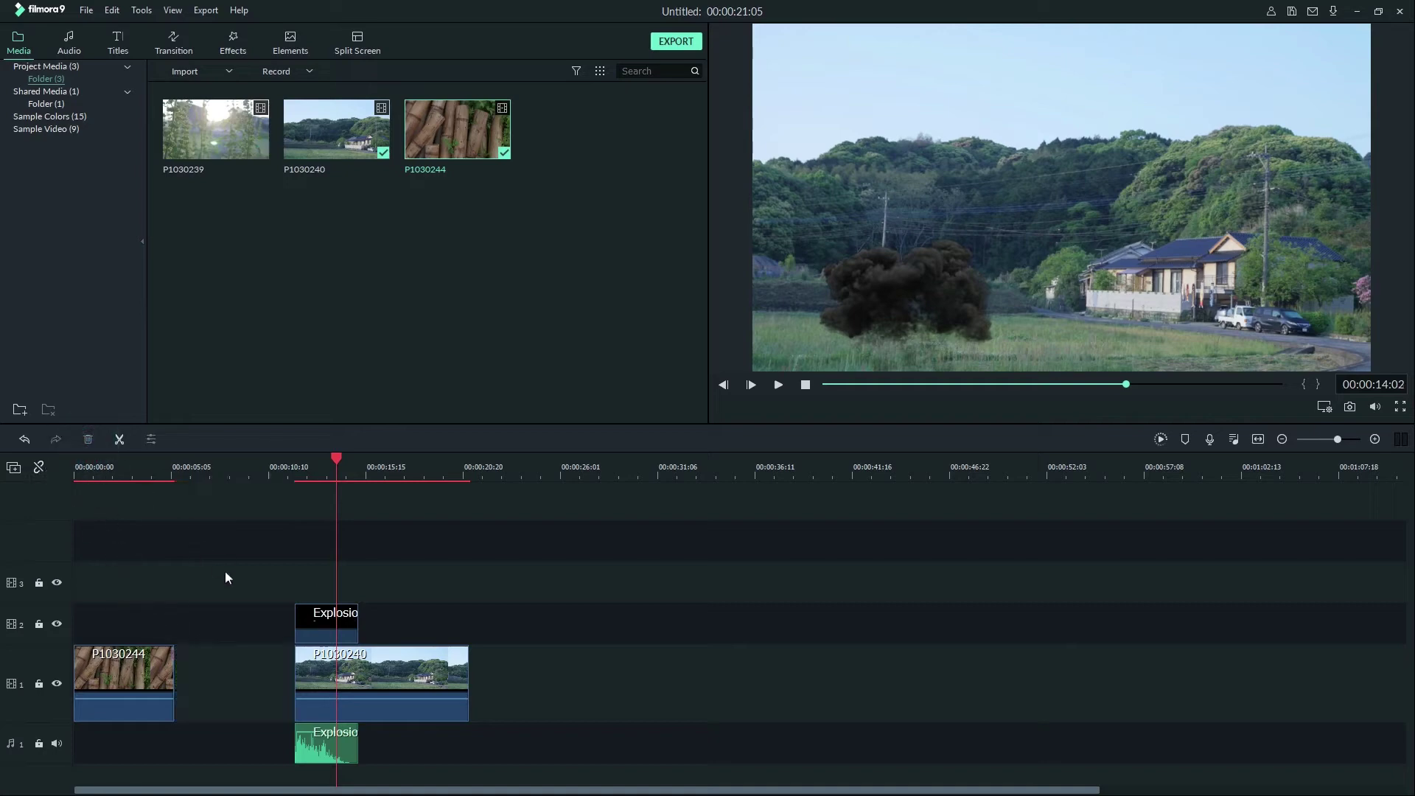
pyautogui.moveTo(237, 568); pyautogui.dragTo(384, 755)
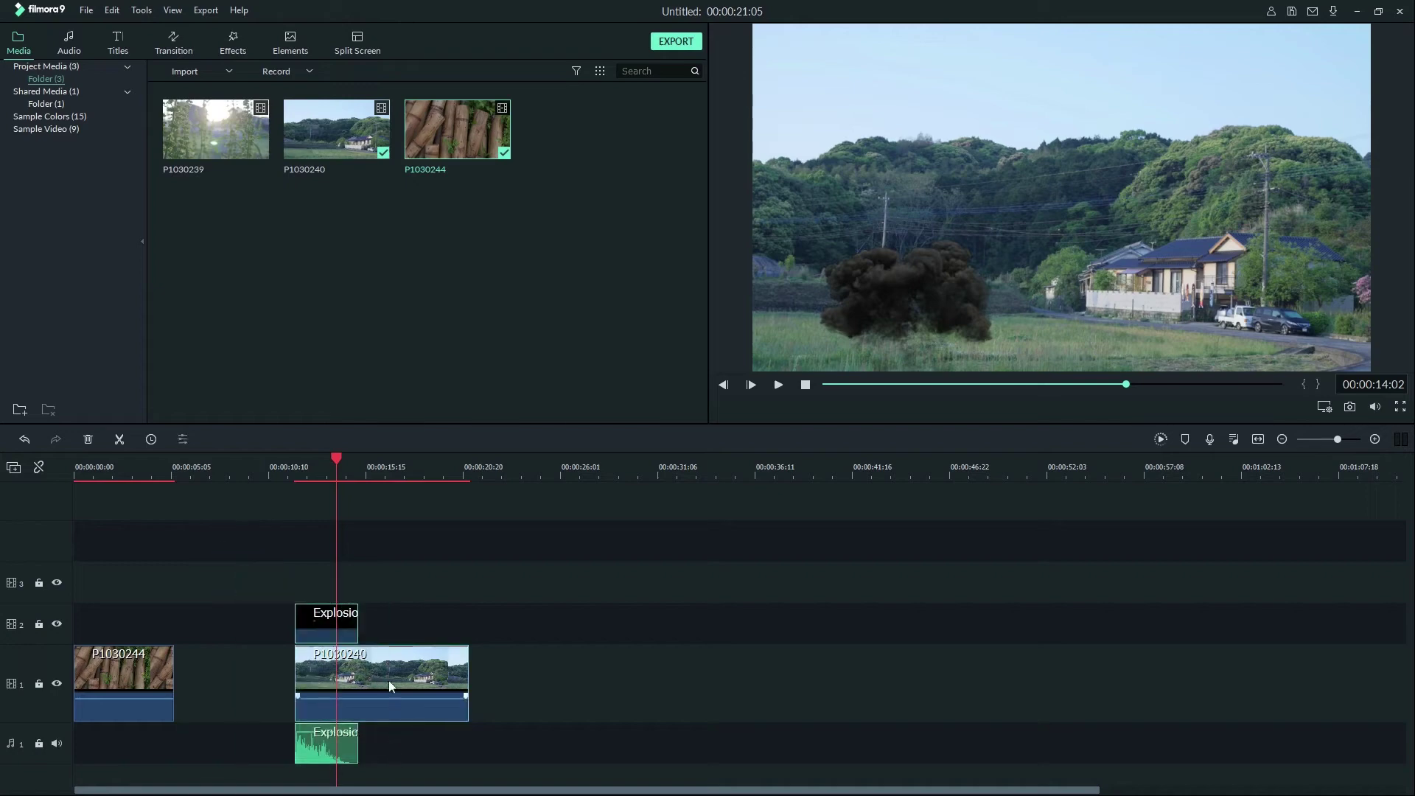
pyautogui.click(392, 667)
pyautogui.moveTo(392, 666); pyautogui.dragTo(277, 660)
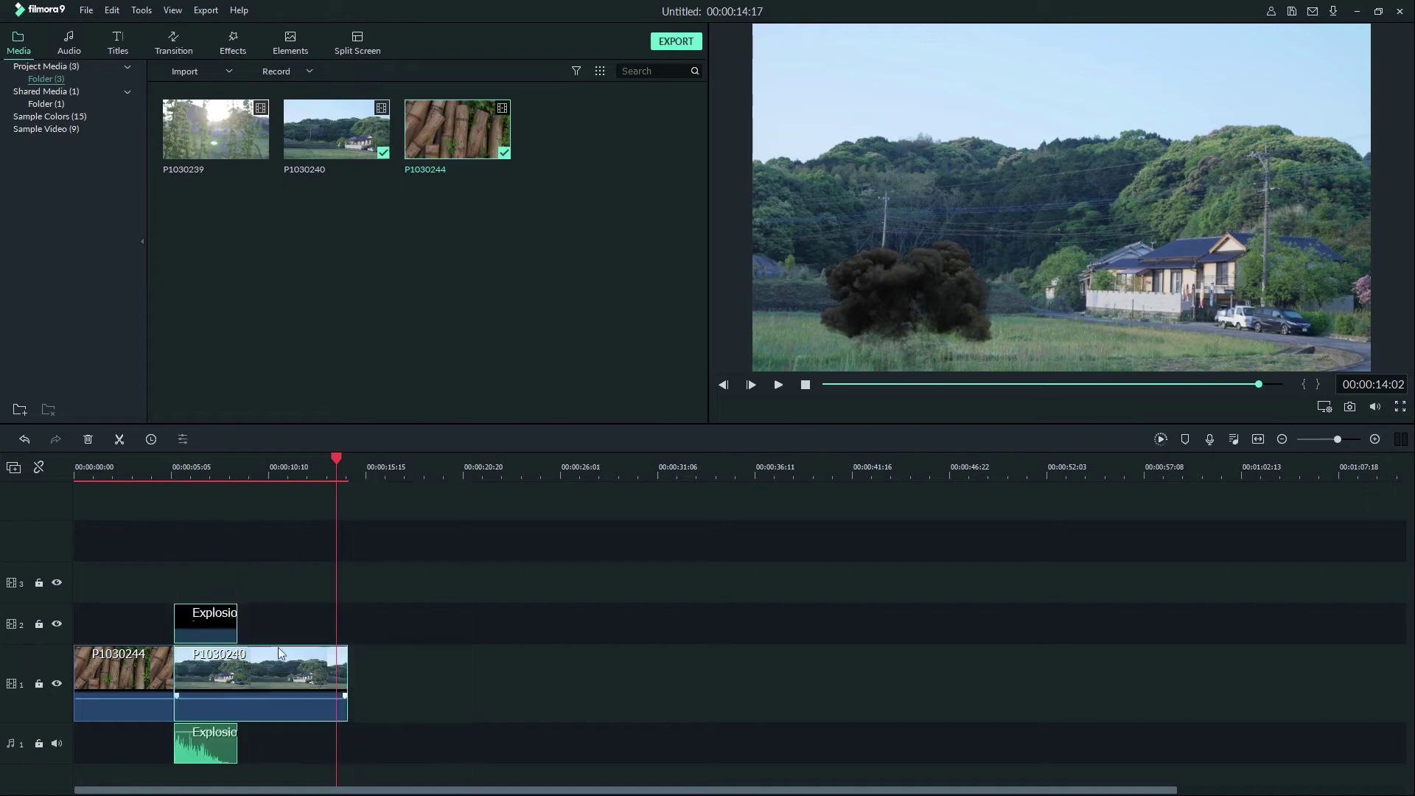
pyautogui.hotkey('ctrl', 'z')
pyautogui.hotkey('ctrl', 'z')
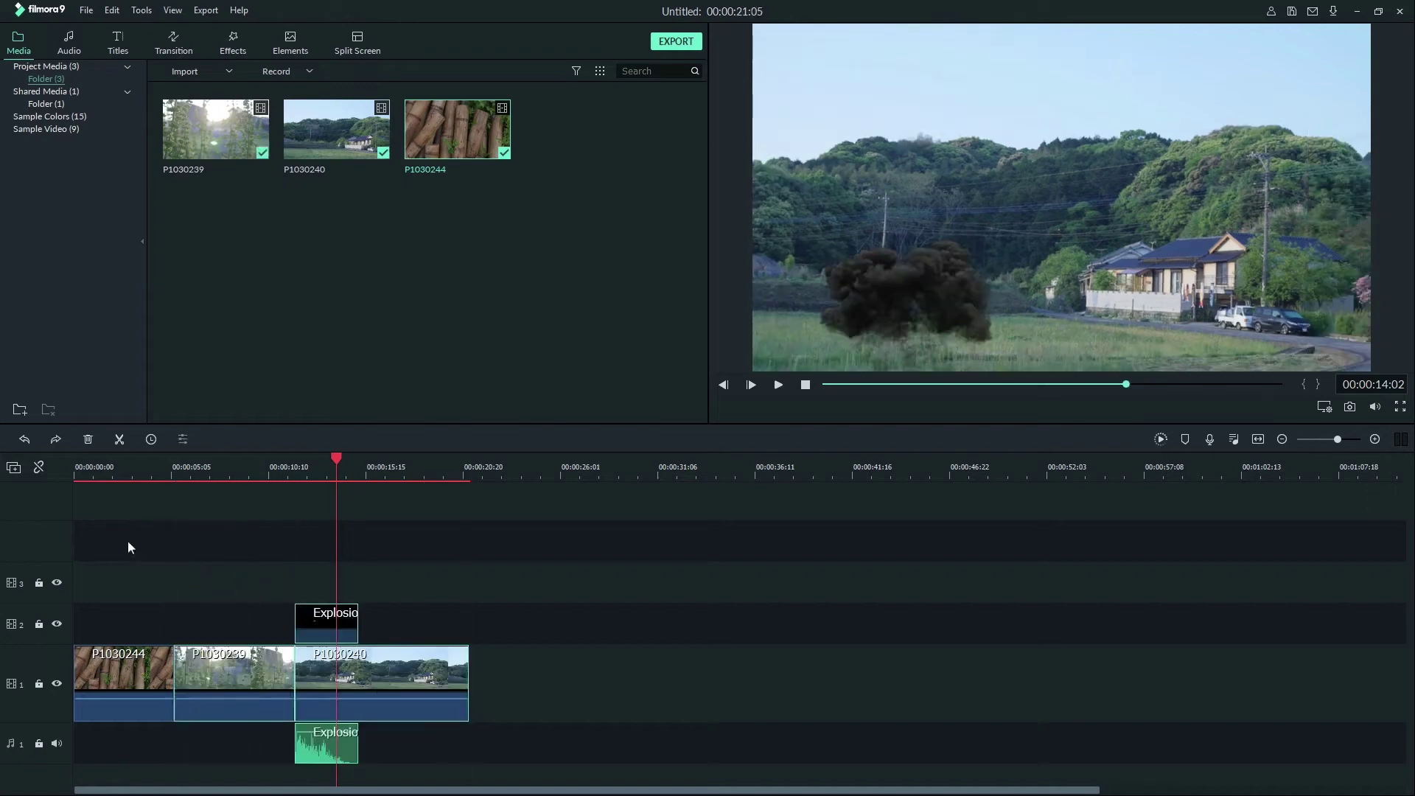
# Step: Relink clips, delete P1030239 to see Explosion shift with it, then undo the deletion
pyautogui.click(39, 469)
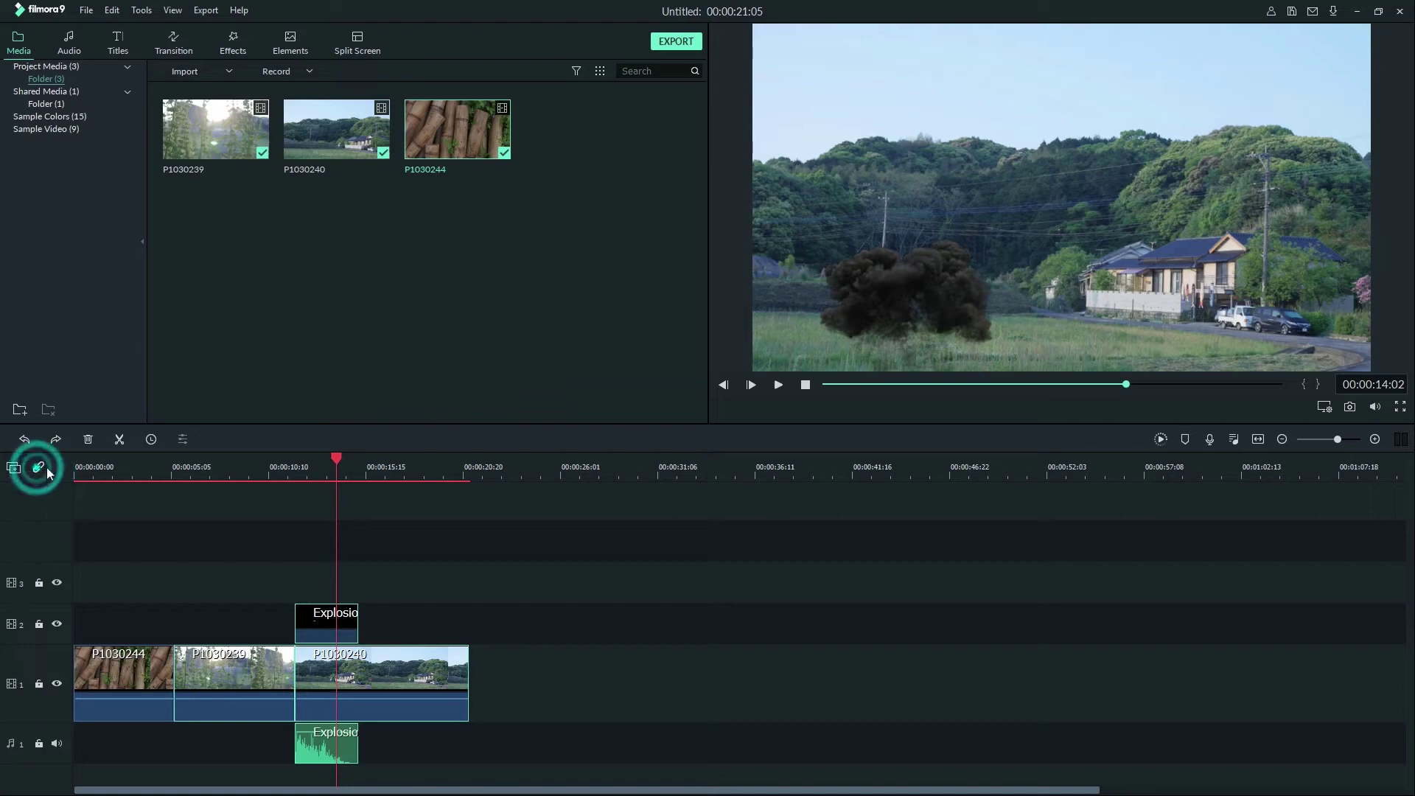
pyautogui.click(228, 666)
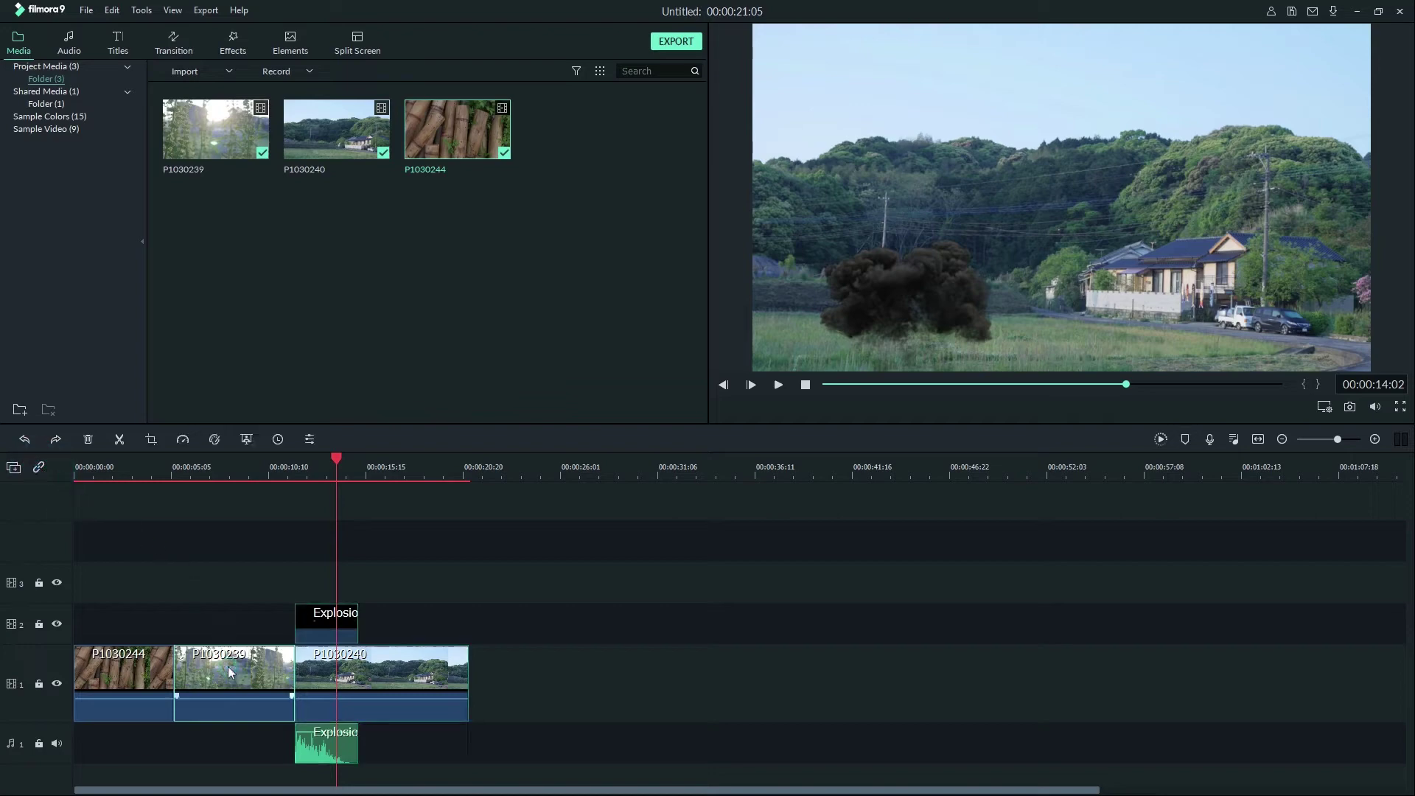
pyautogui.click(87, 440)
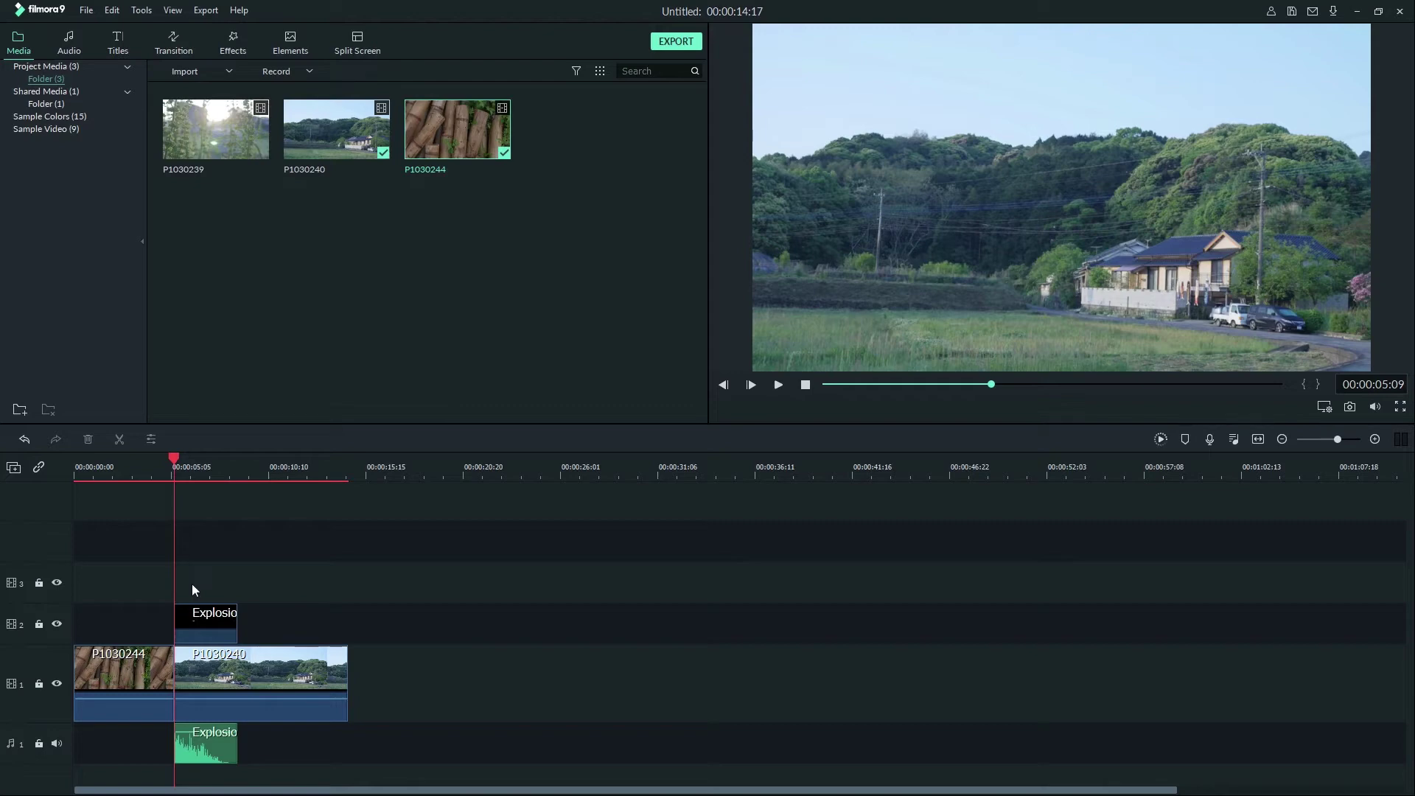
pyautogui.hotkey('ctrl', 'z')
pyautogui.click(131, 583)
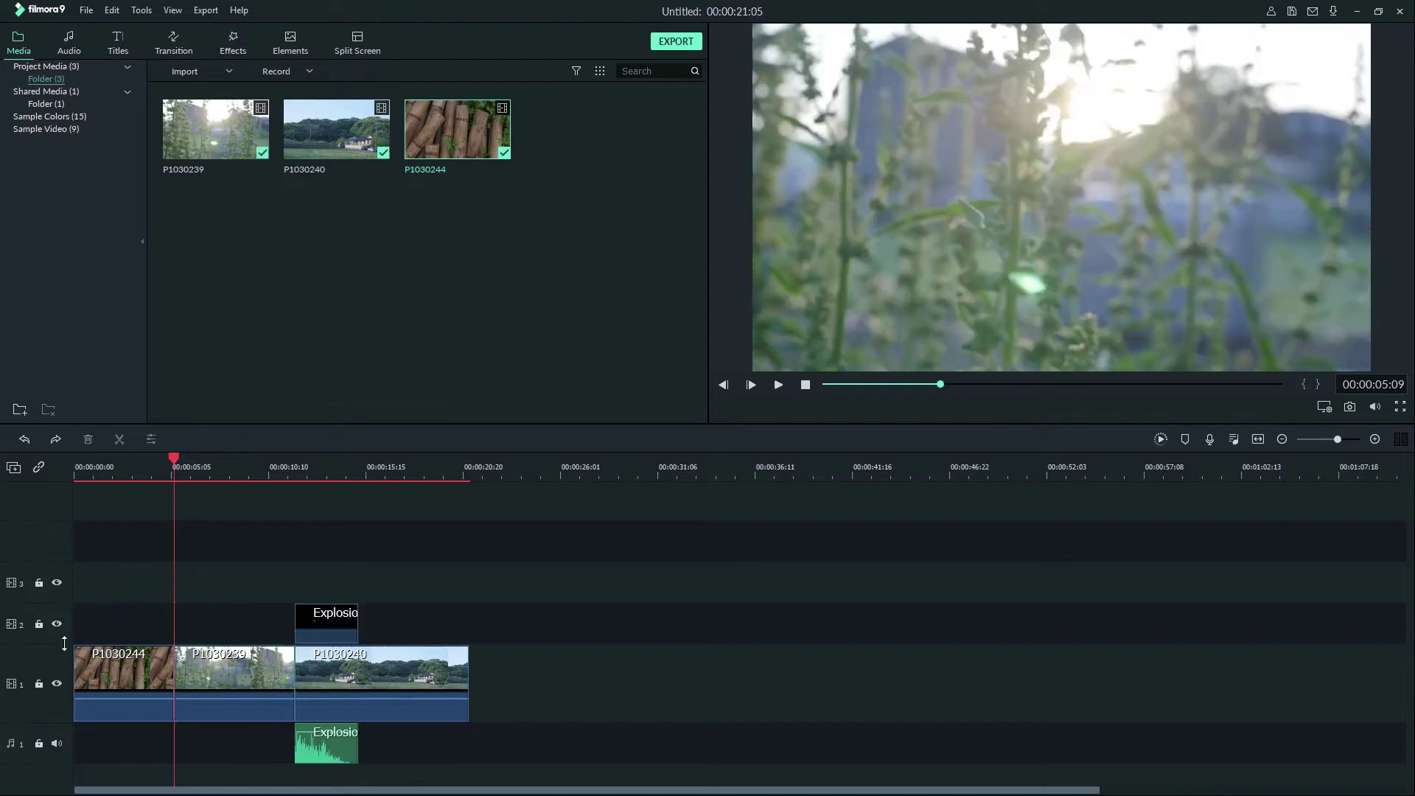
# Step: Lock track 2 and audio track 1, then delete P1030239 while the Explosion clips stay put
pyautogui.click(39, 626)
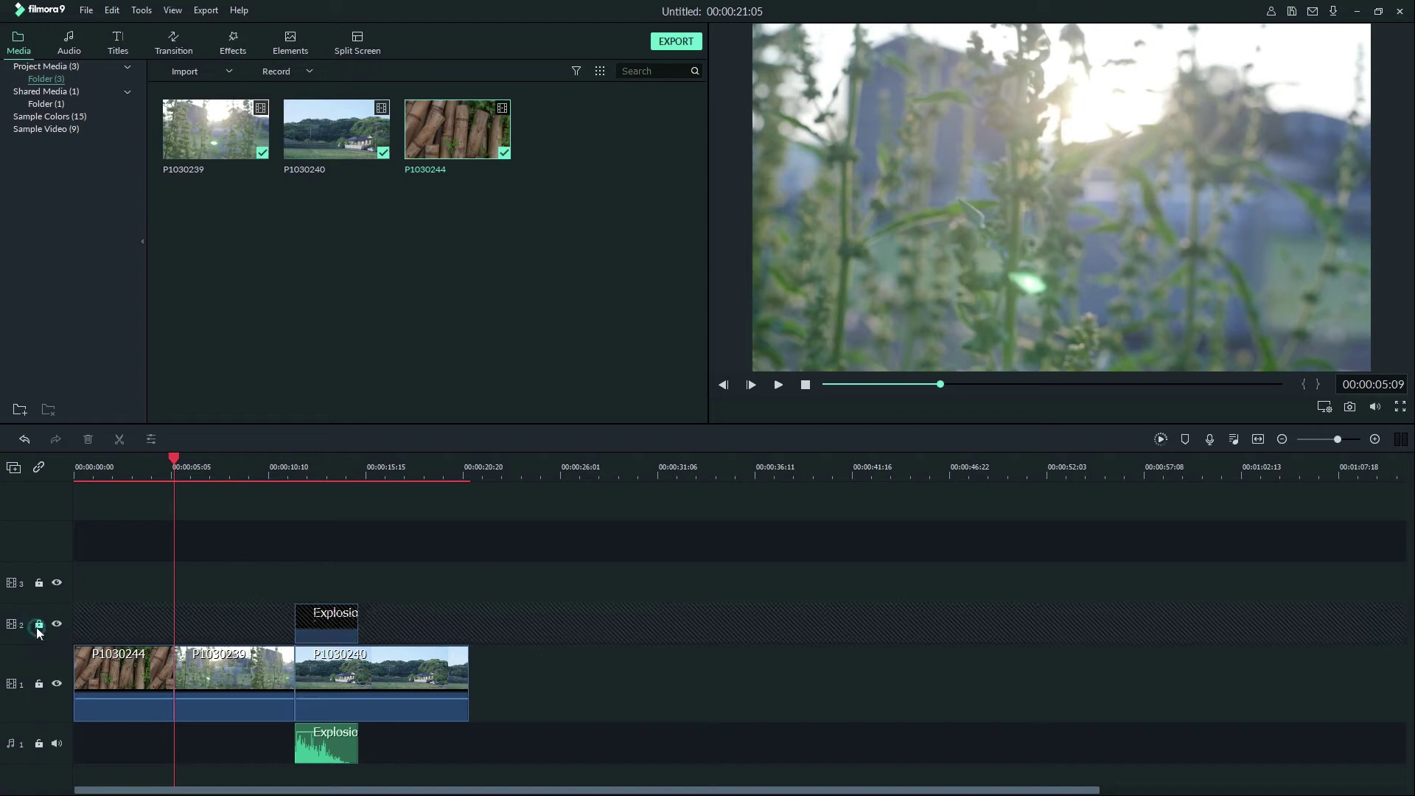
pyautogui.click(39, 742)
pyautogui.click(213, 672)
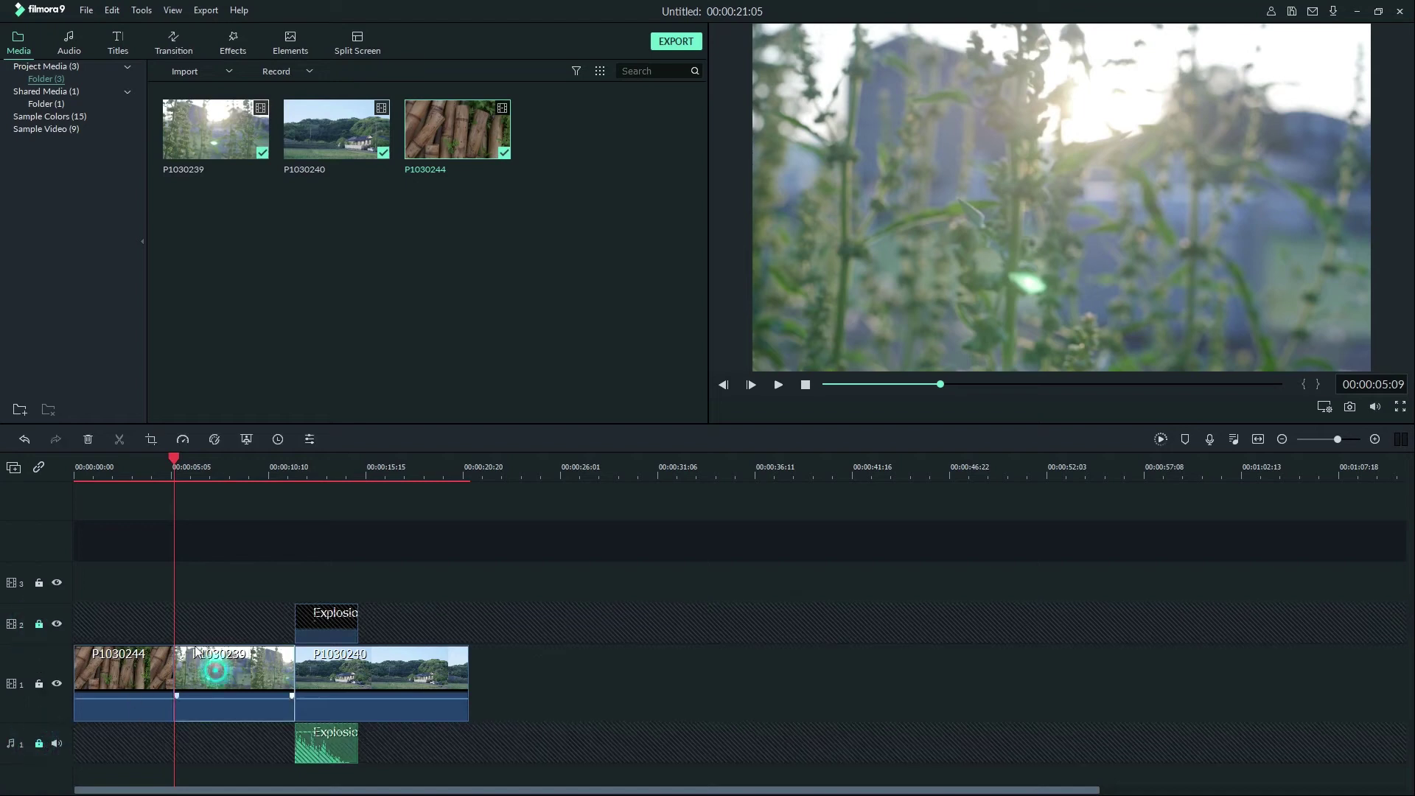
pyautogui.click(87, 440)
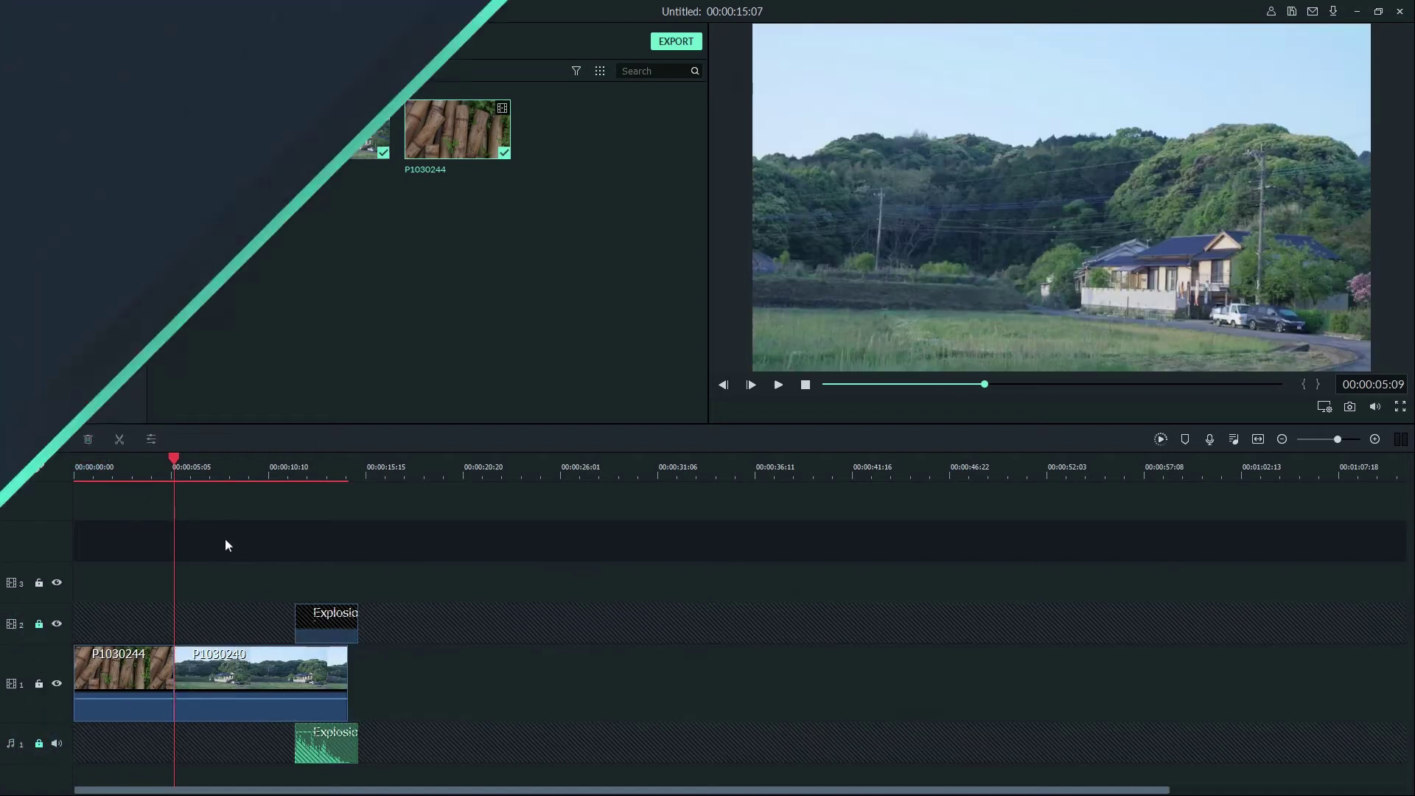